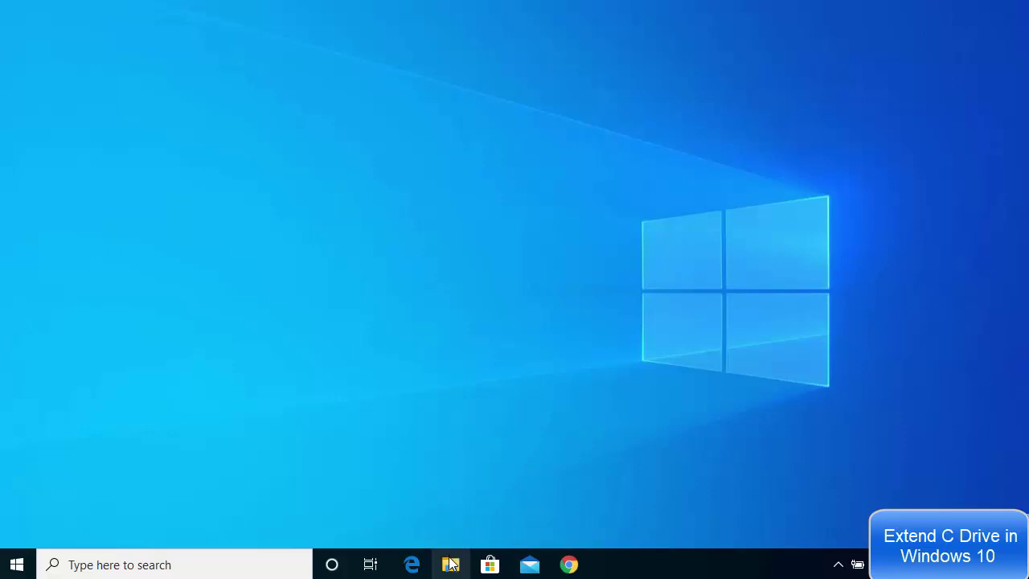
- View the drives and their free space under This PC in File Explorer, and minimize the window
click(450, 564)
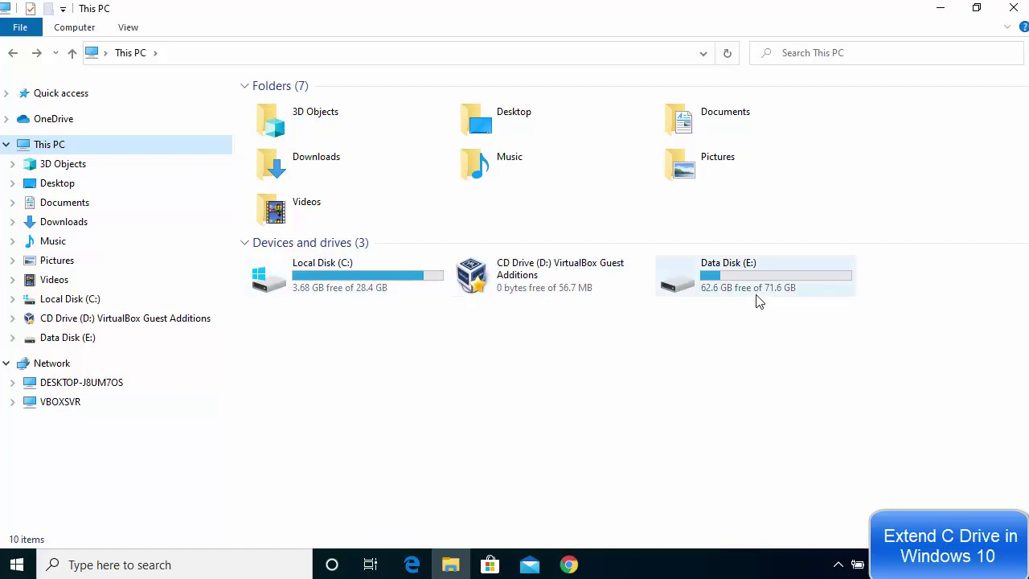
click(700, 374)
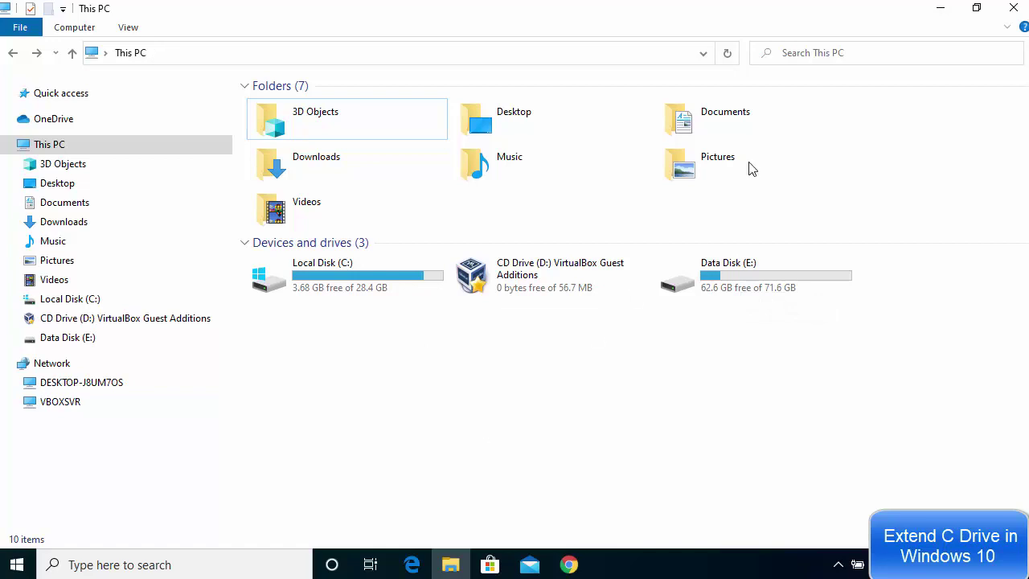
click(939, 10)
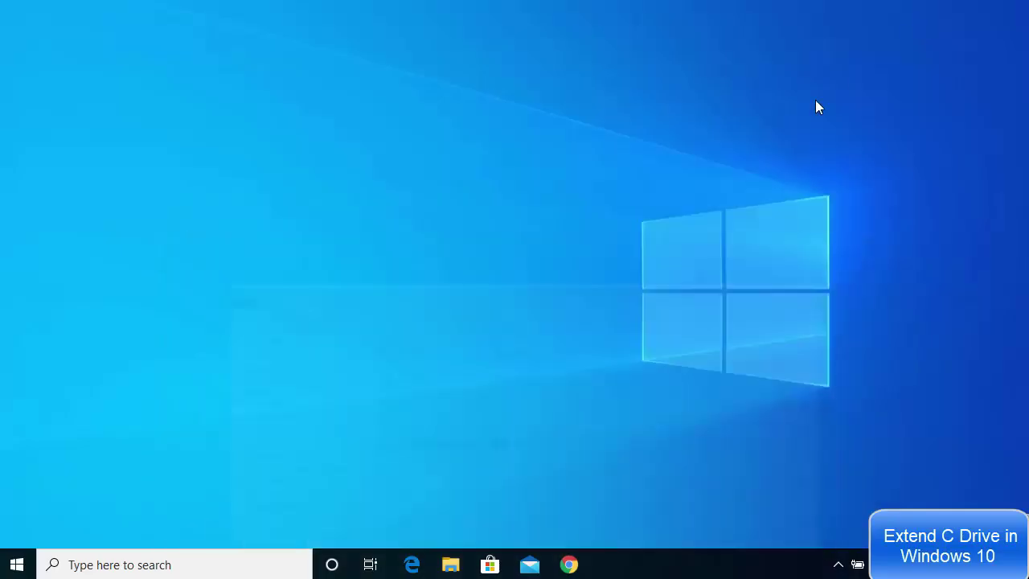
- Search Windows for disk management, open the hard disk partition tool and maximize its window
click(142, 564)
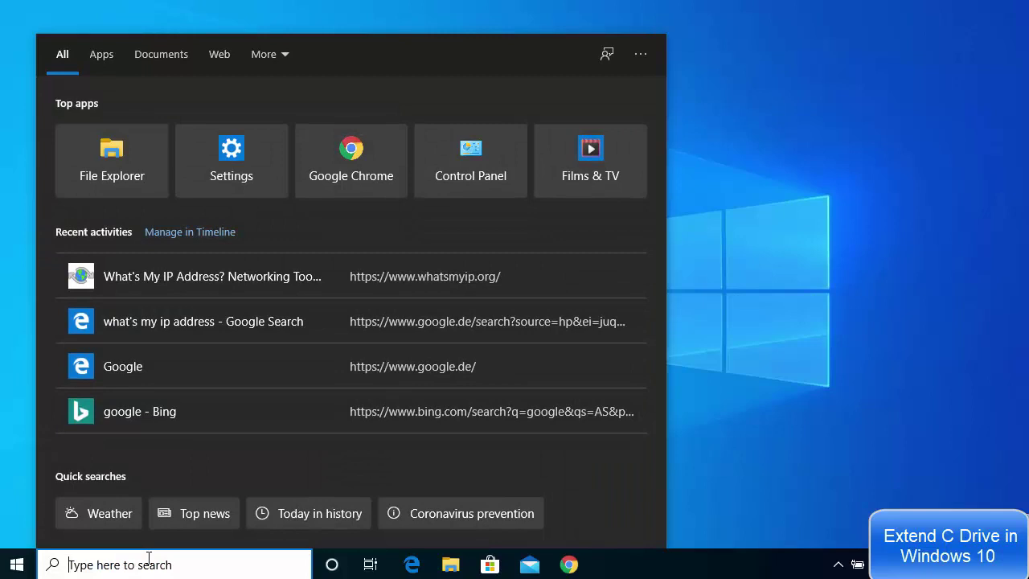
text(disk mange)
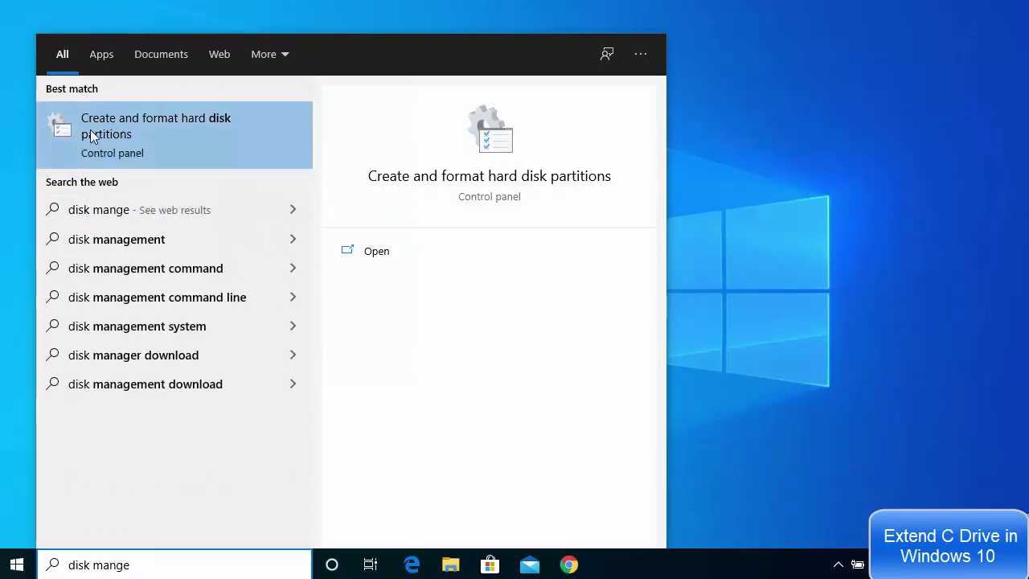
click(159, 122)
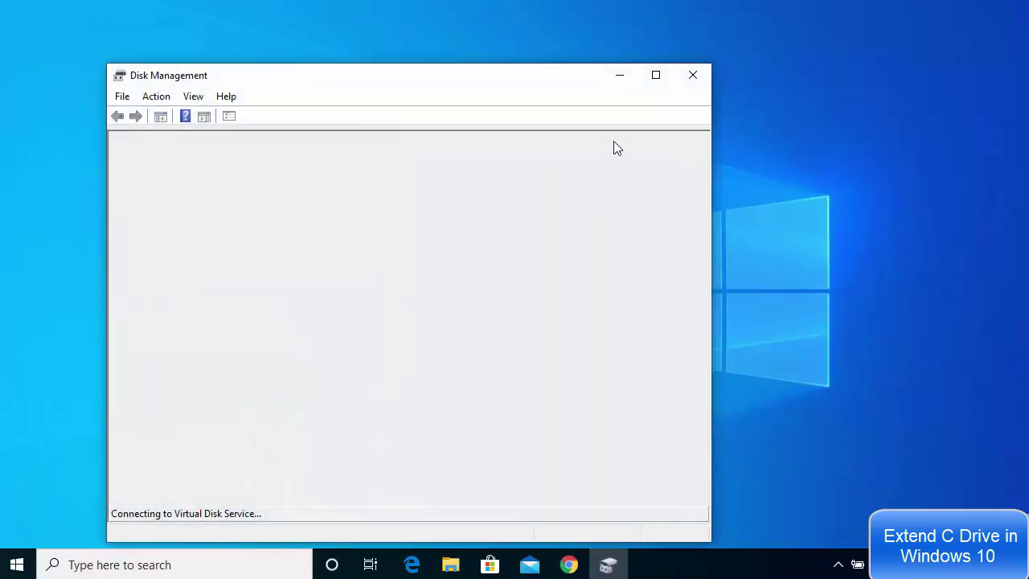
click(654, 78)
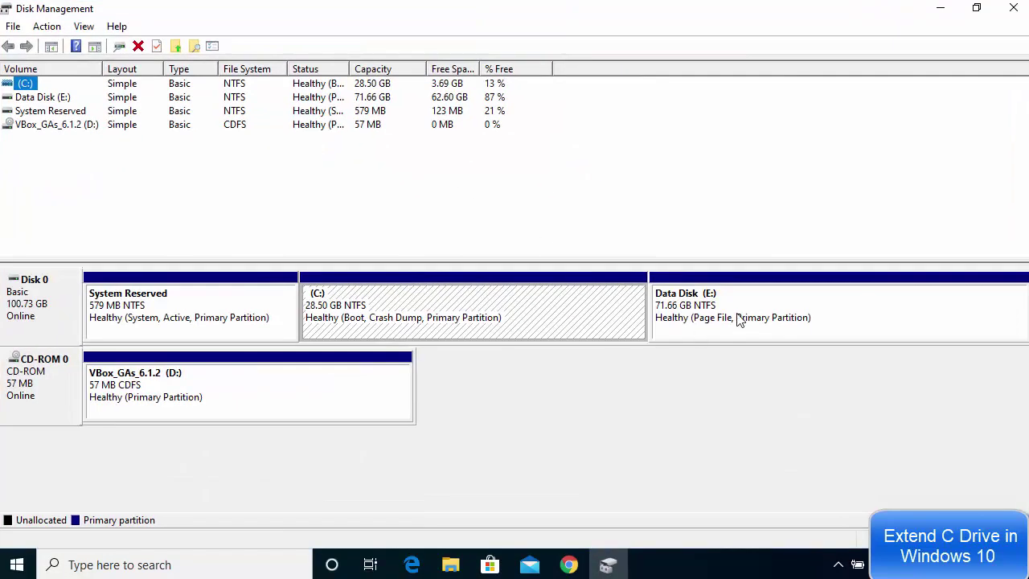
- Inspect the C: and Data Disk (E:) partitions on Disk 0
click(523, 391)
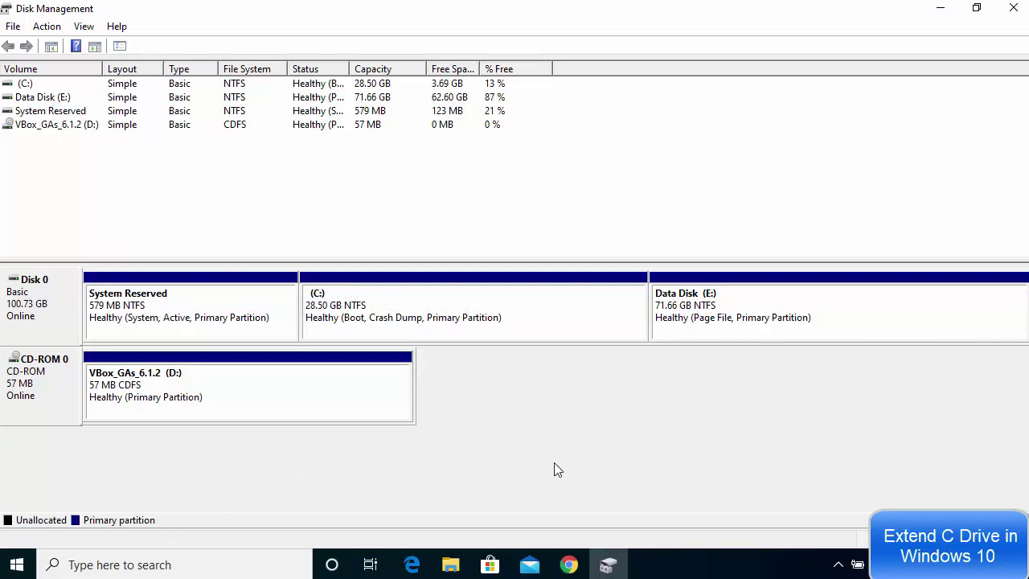
click(506, 310)
click(761, 316)
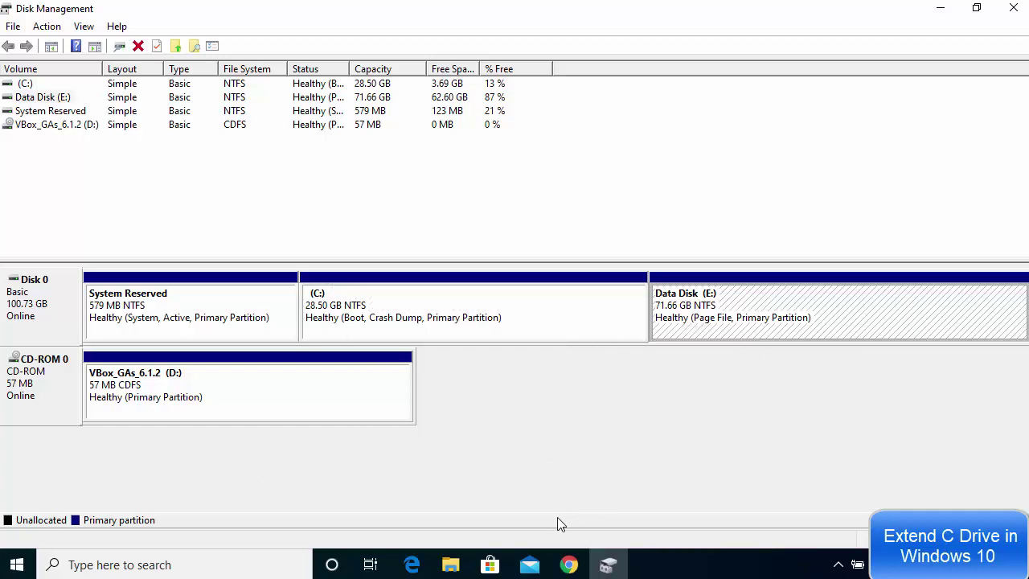
click(450, 565)
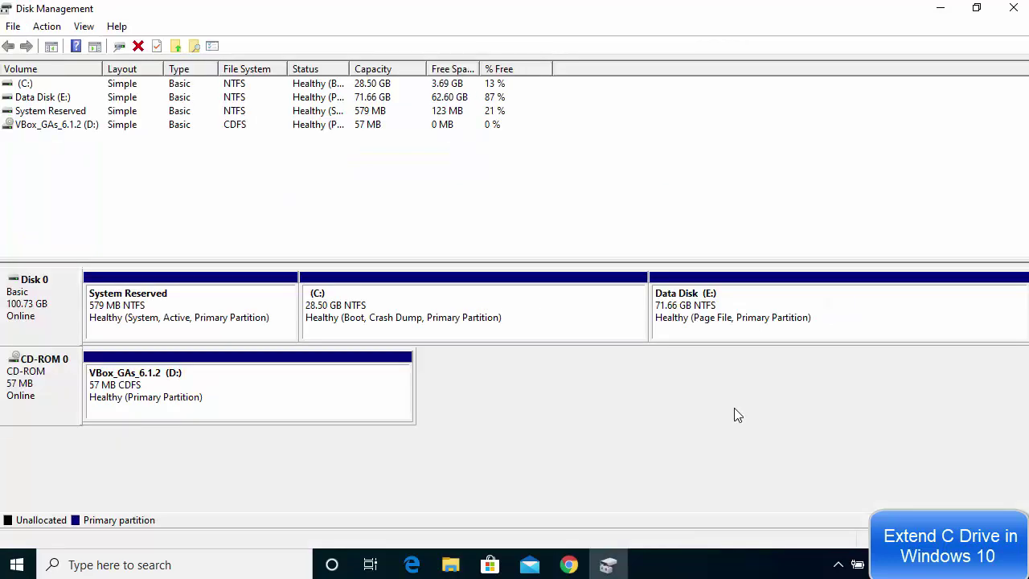
- Begin shrinking the Data Disk (E:) volume and switch to Calculator to compute 1024 × 20 for the shrink amount
right_click(770, 319)
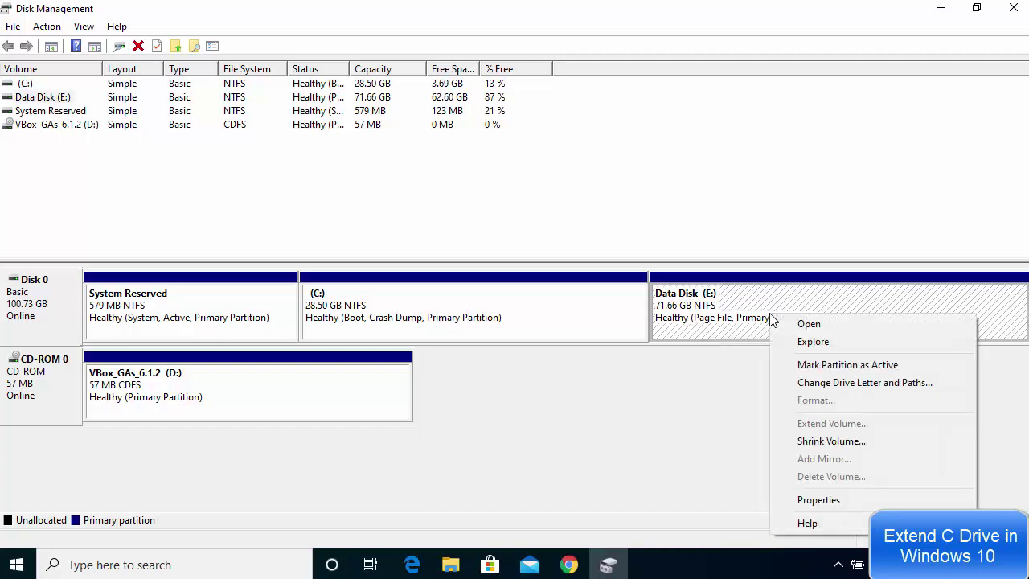
click(810, 442)
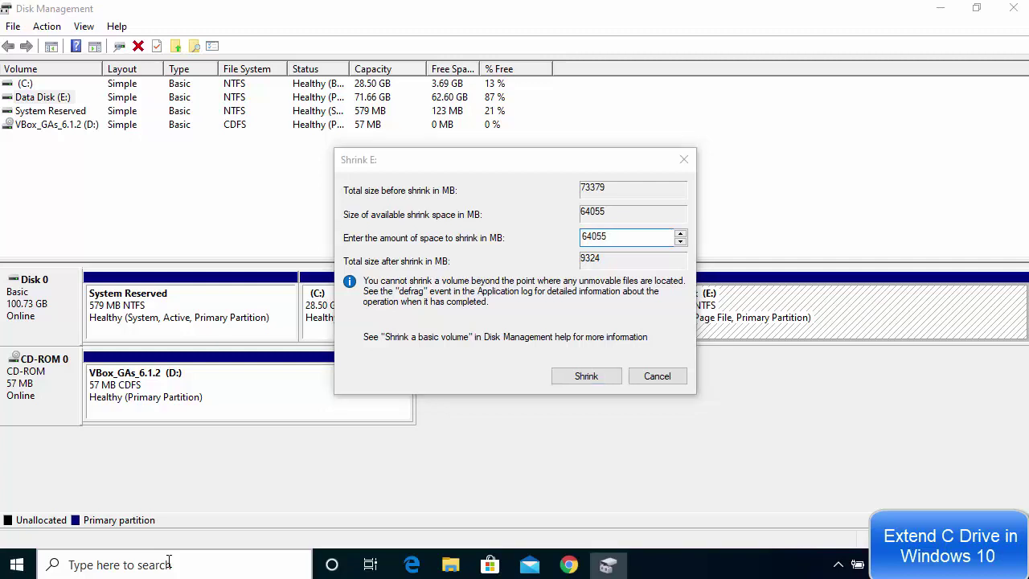
click(169, 563)
text(cal)
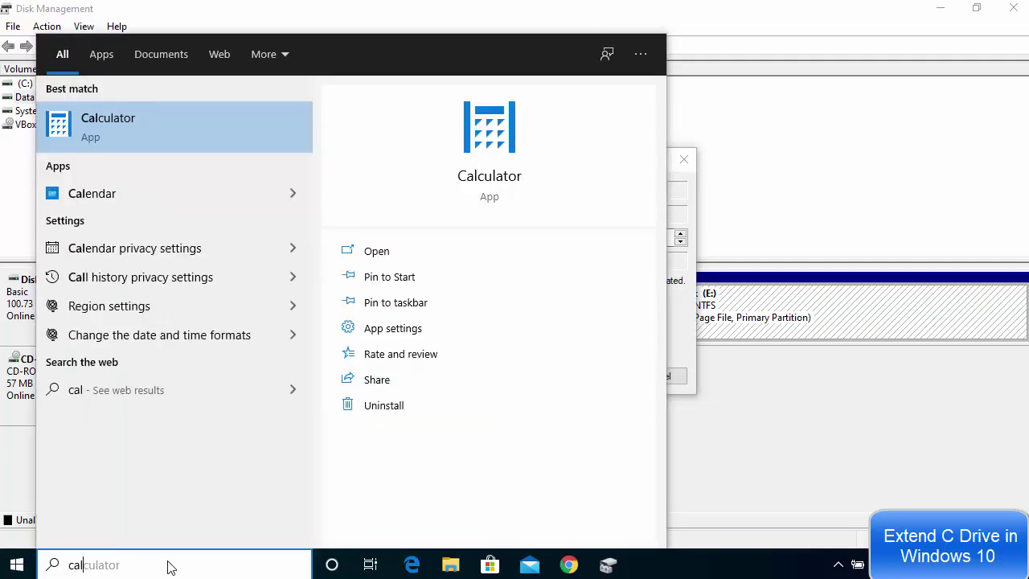
click(193, 116)
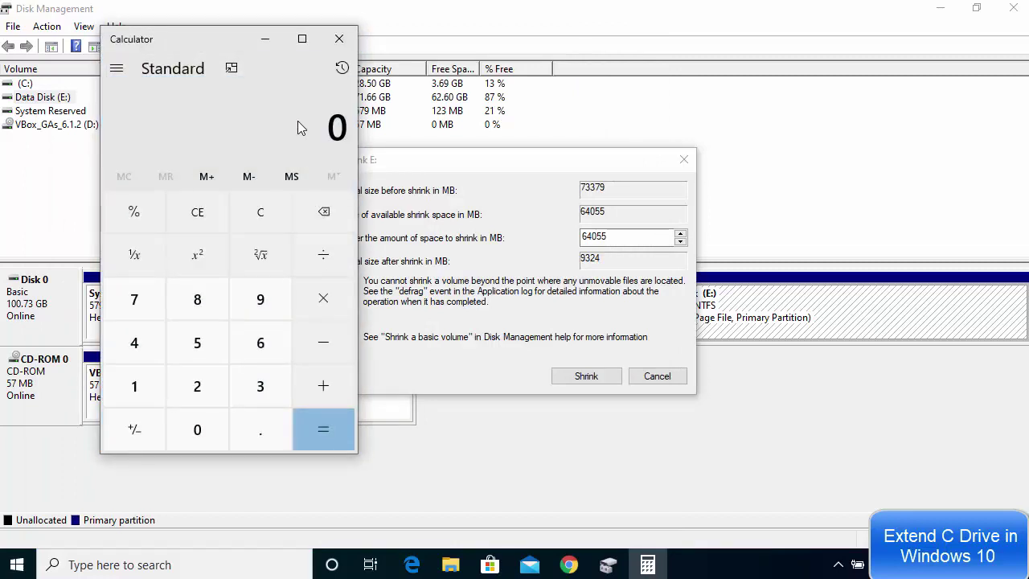
text(1024)
key(asterisk)
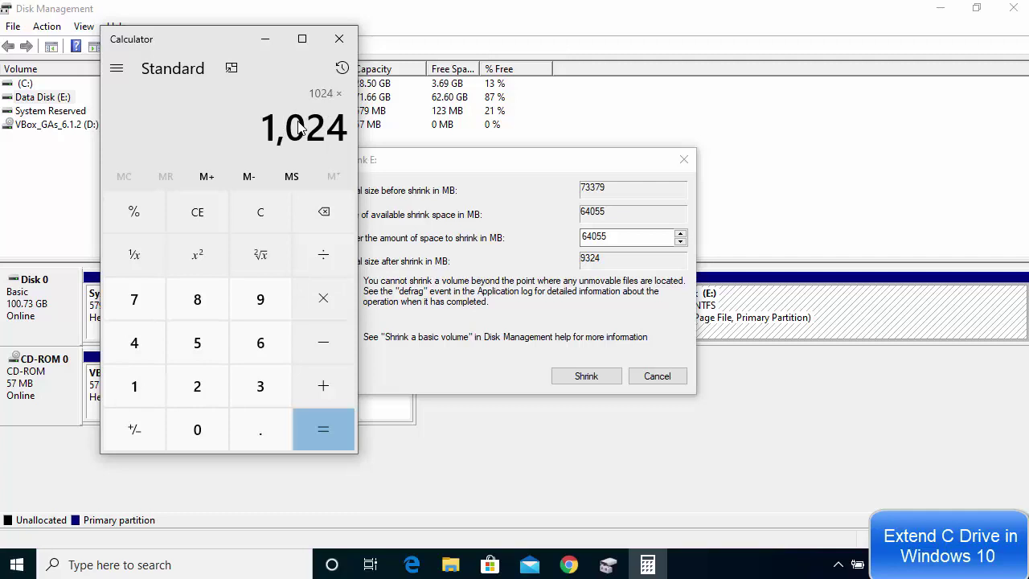
text(20)
key(Return)
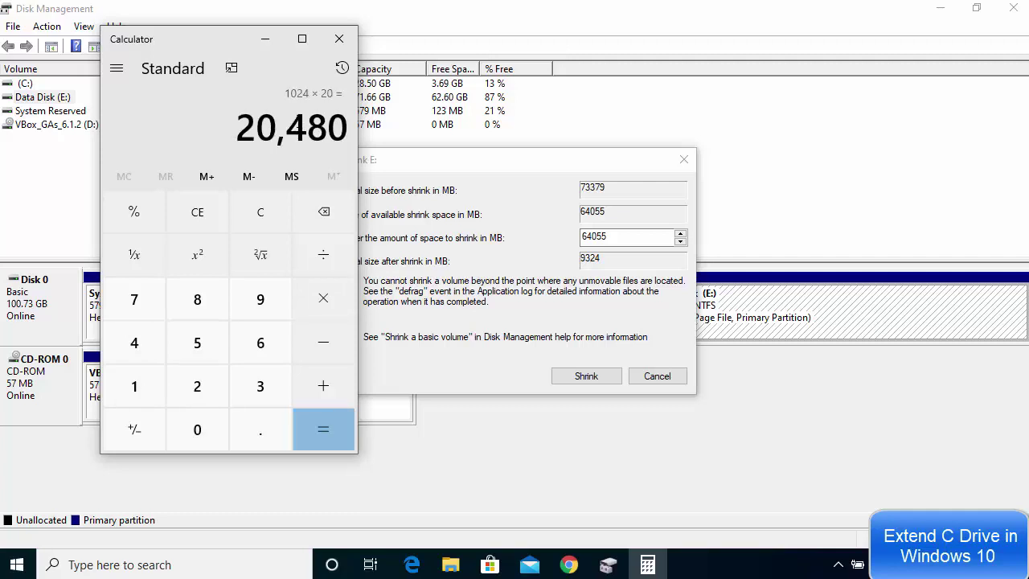
- Set the amount of space to shrink to 20480 MB and shrink Data Disk (E:)
click(601, 234)
double_click(601, 234)
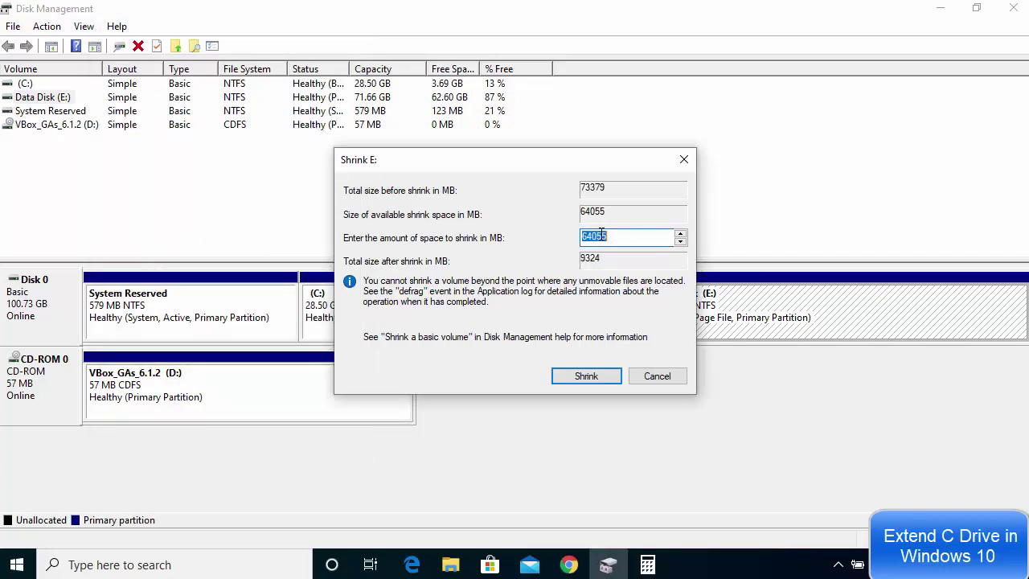
click(601, 234)
double_click(601, 234)
text(20480)
click(580, 378)
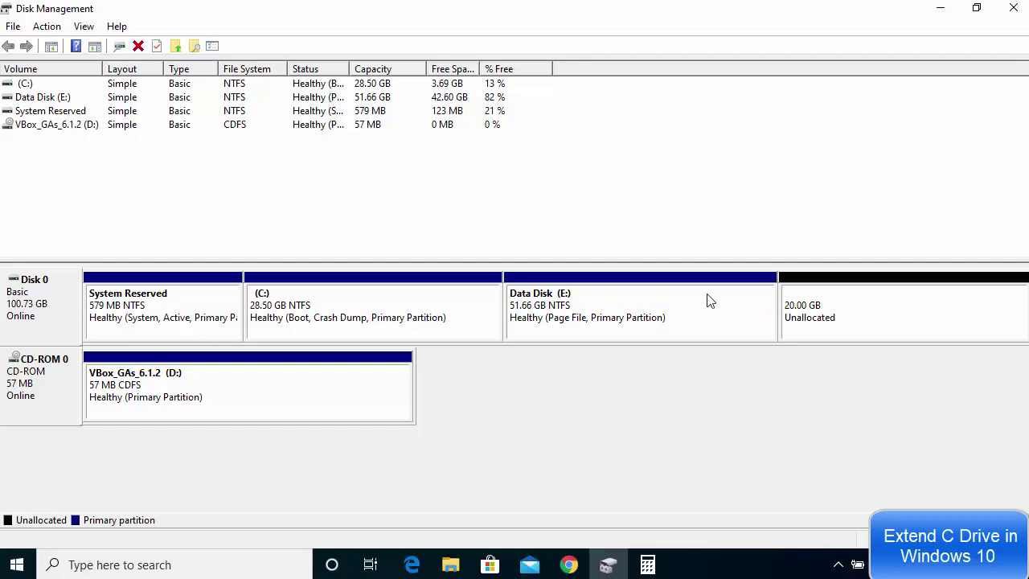
- Start a new simple volume in the unallocated space on Disk 0 with a size of 20480 MB
click(846, 321)
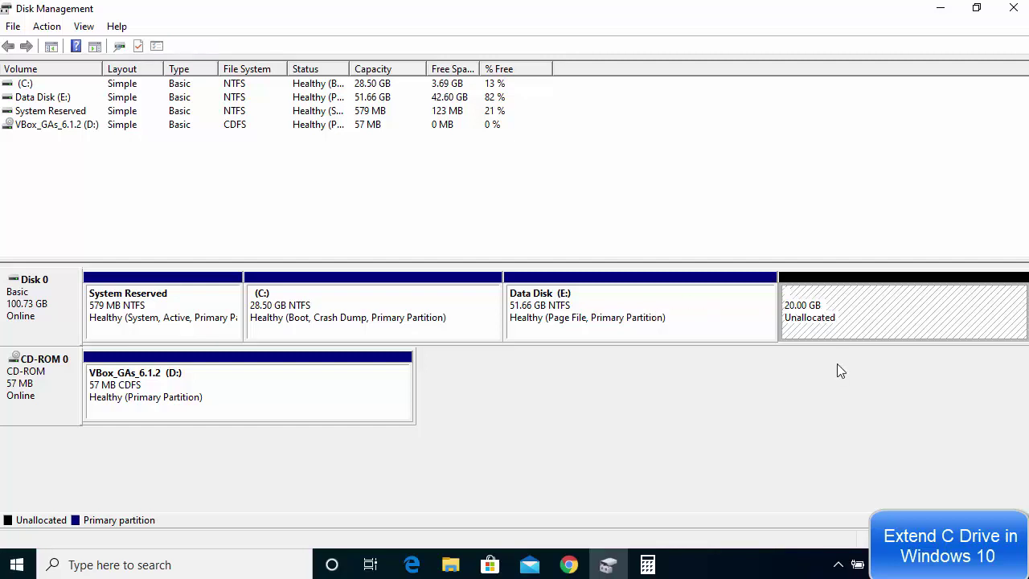
right_click(857, 311)
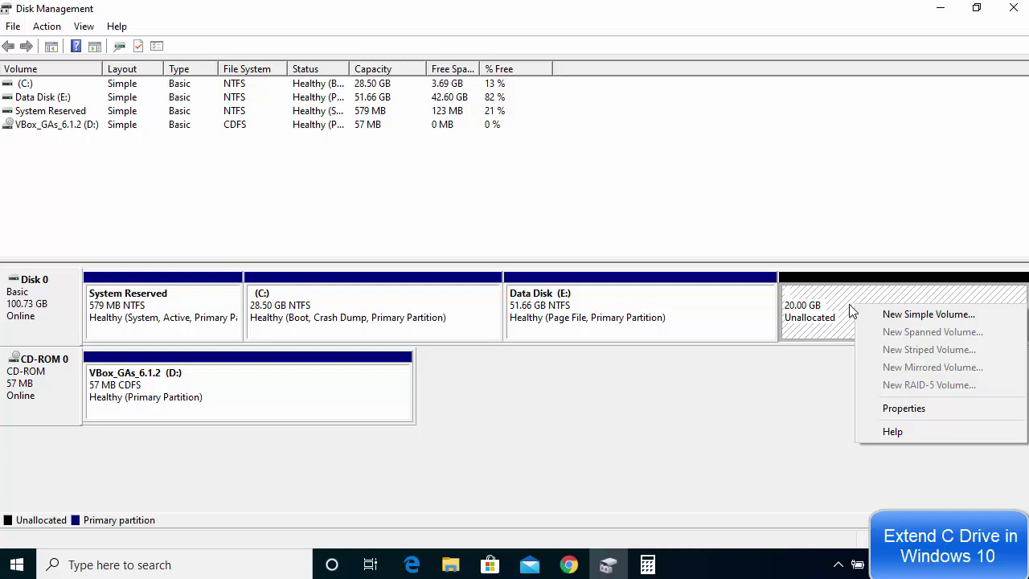
click(898, 318)
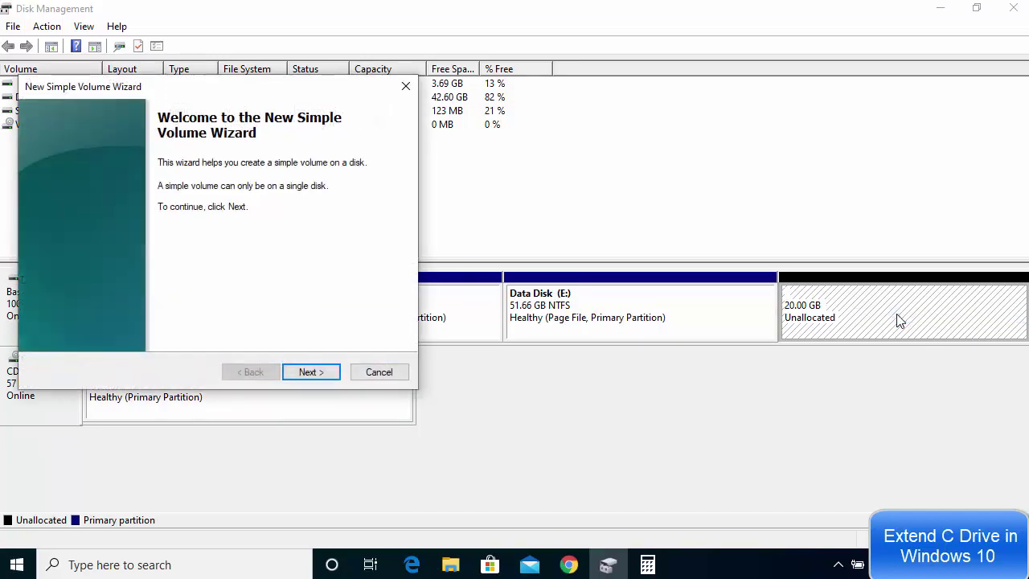
click(307, 373)
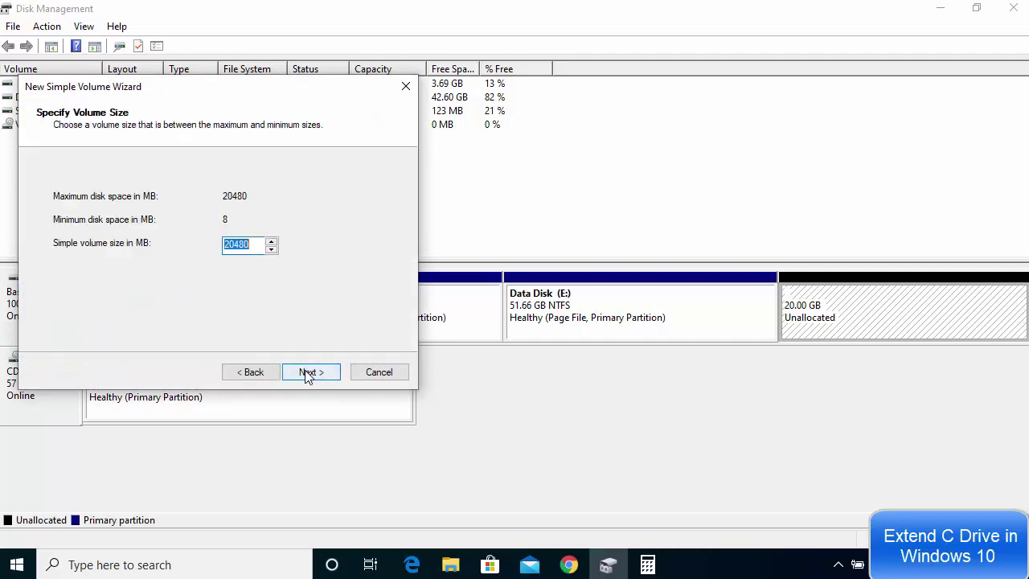
click(310, 372)
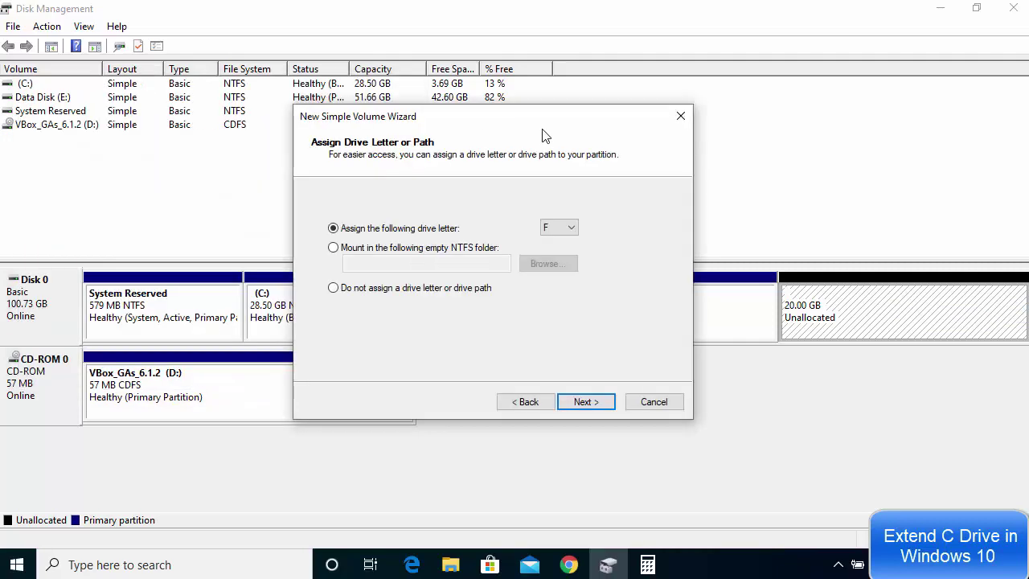
- Create the volume with drive letter F, NTFS file system, default allocation unit size, label New Volume and quick format
drag(482, 131, 557, 143)
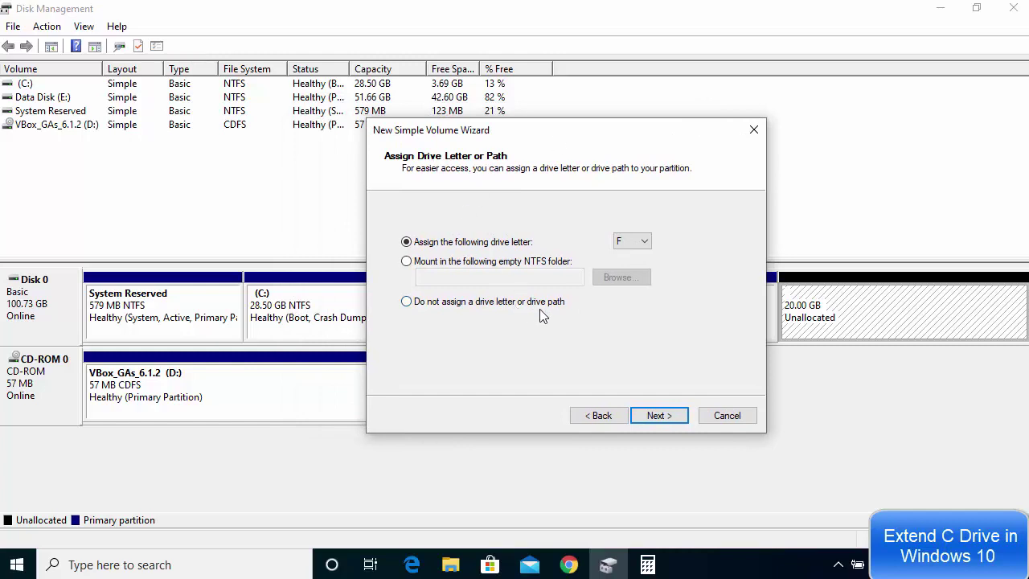
click(630, 243)
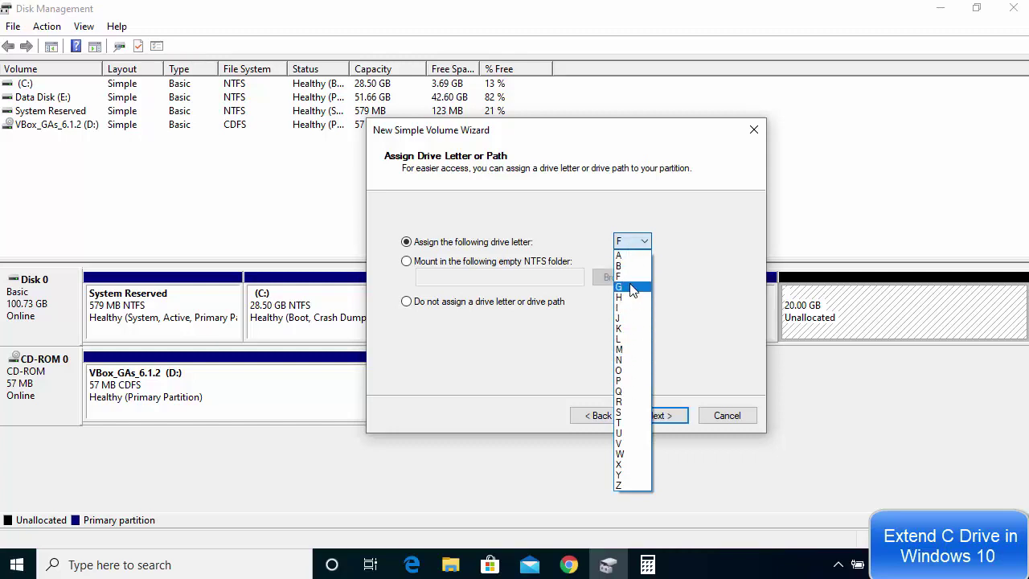
click(677, 242)
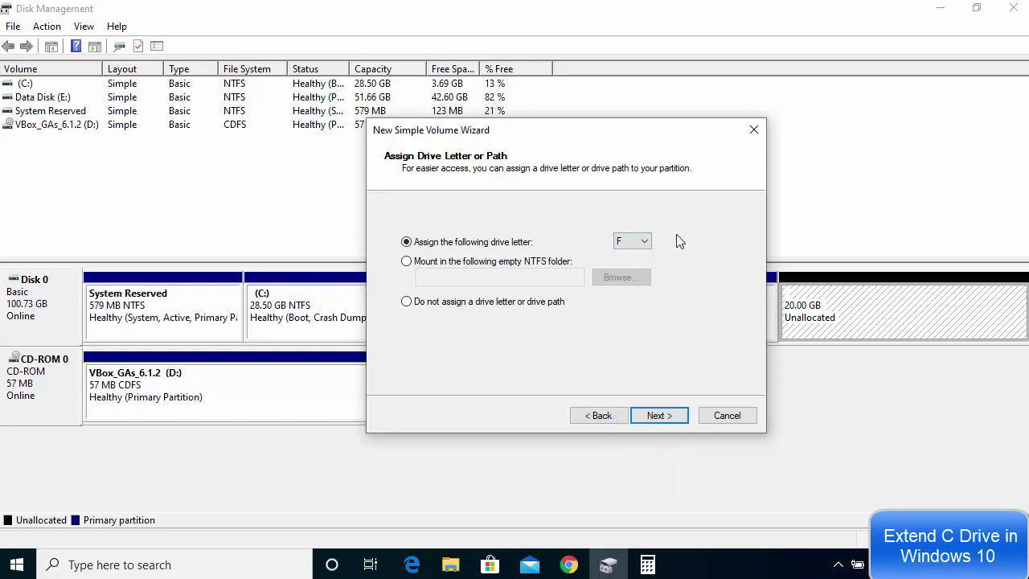
click(629, 245)
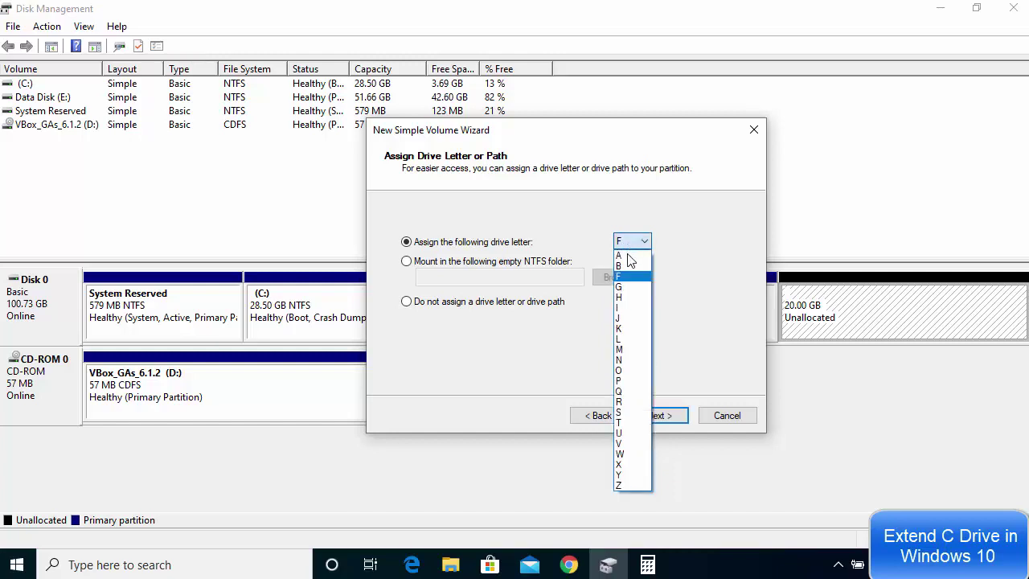
click(687, 313)
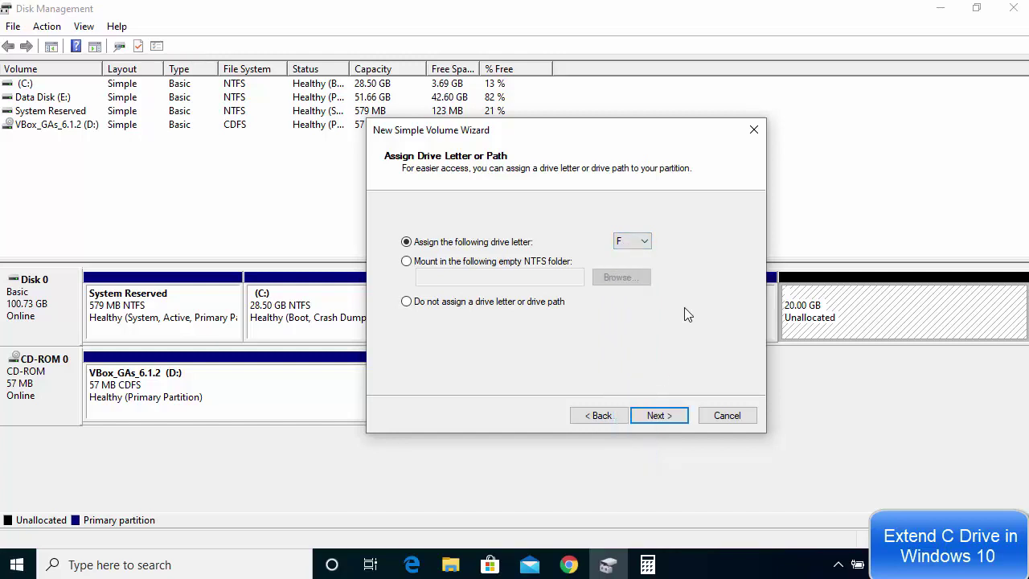
click(660, 417)
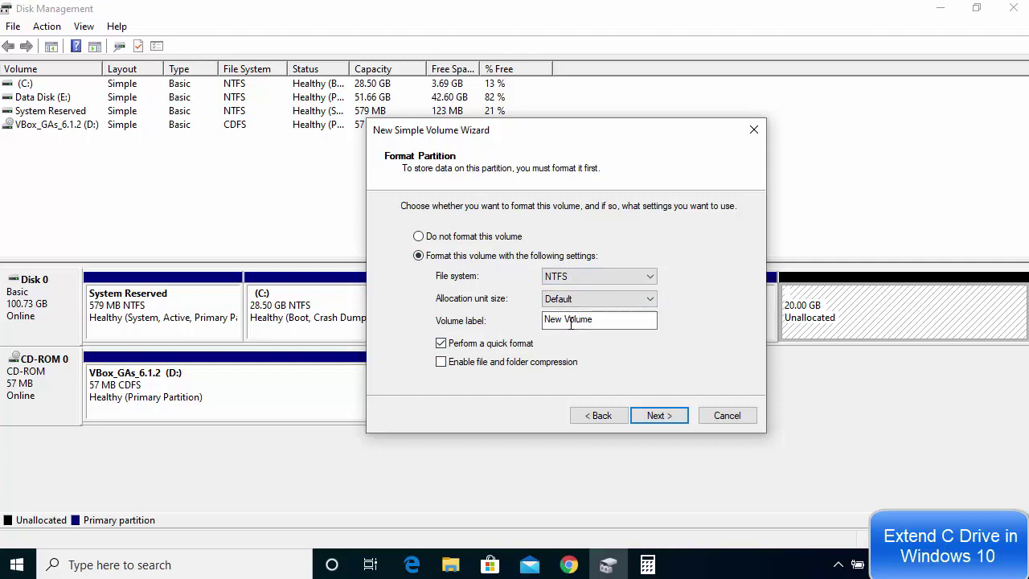
click(654, 415)
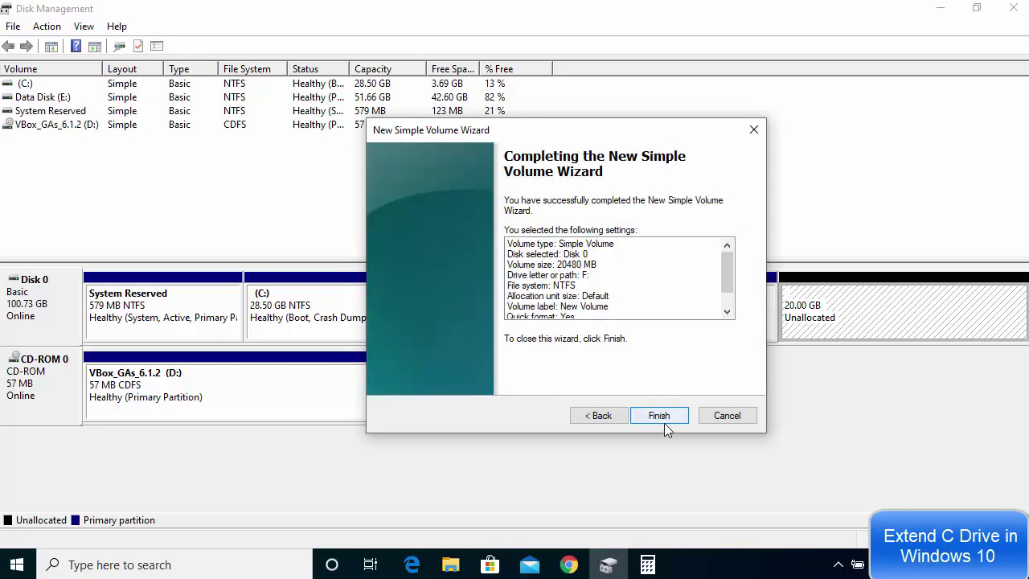
click(663, 419)
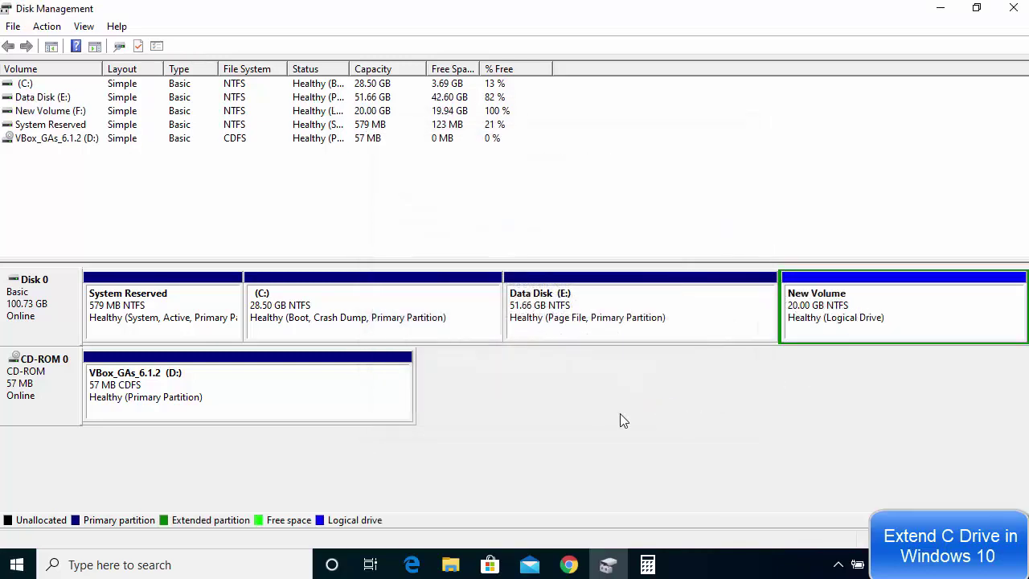
- In File Explorer, move the BlueStacks folder from Data Disk (E:) to New Volume (F:)
click(461, 564)
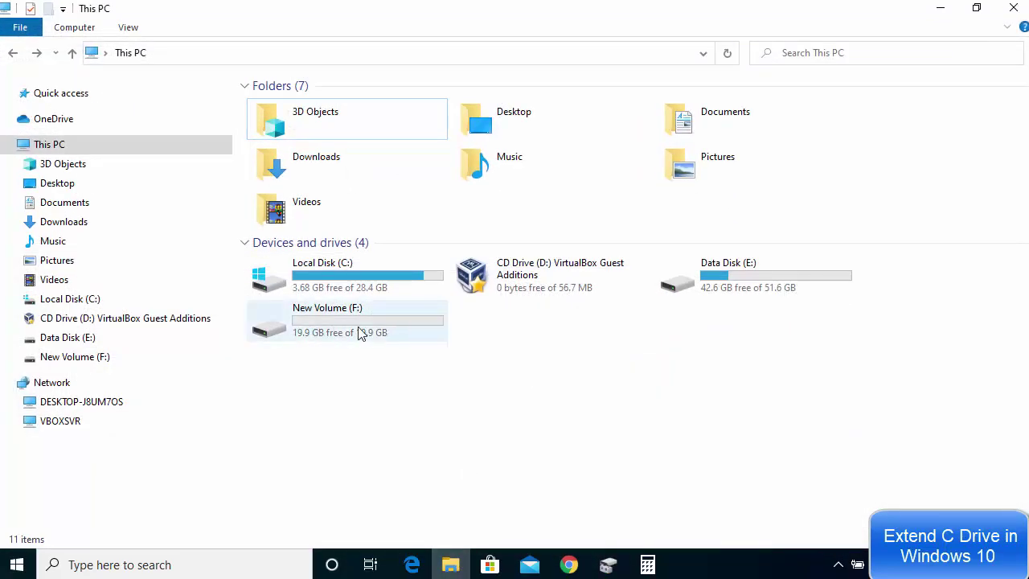
mouse_move(367, 331)
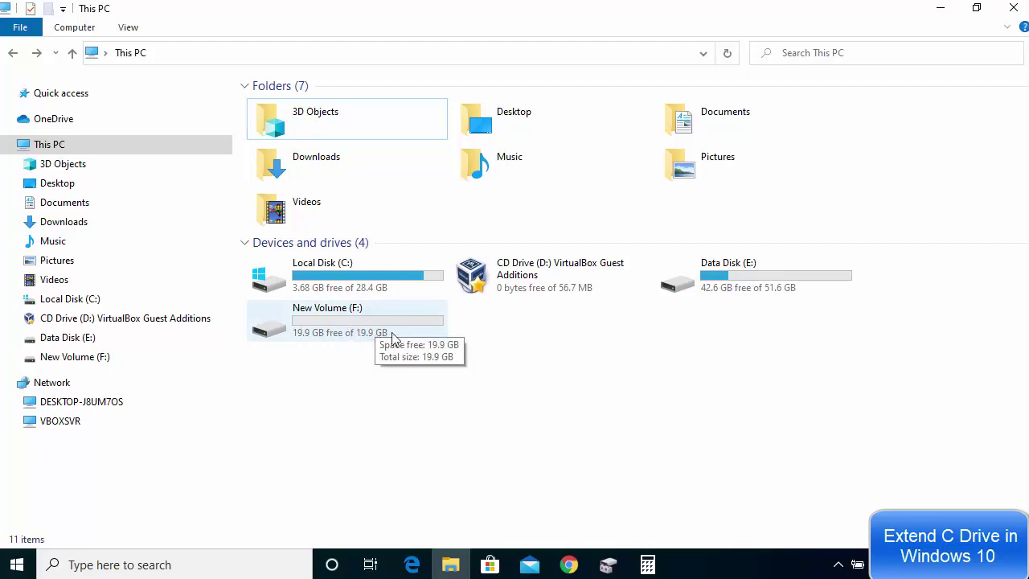
double_click(719, 285)
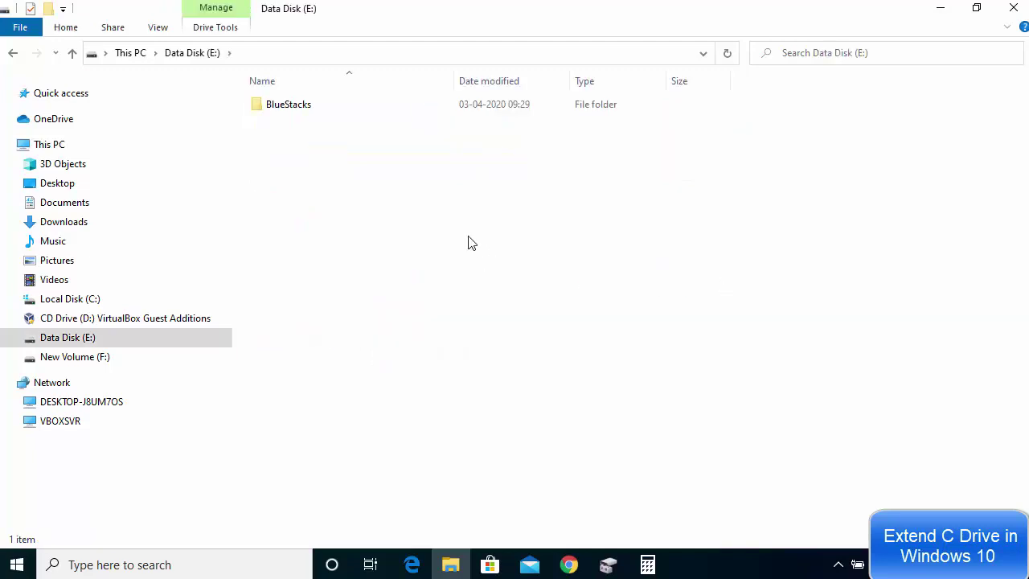
key(ctrl+a)
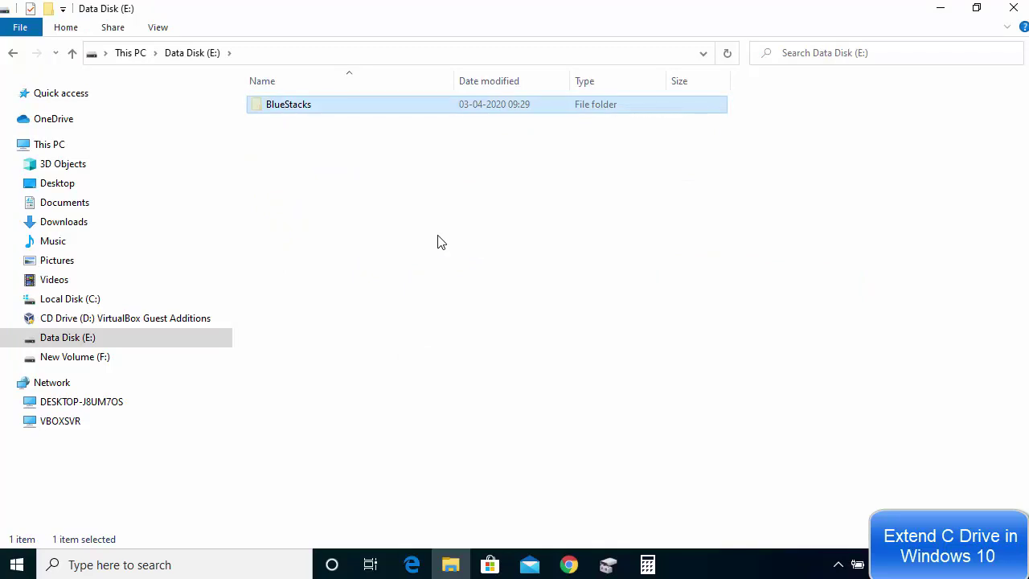
click(11, 54)
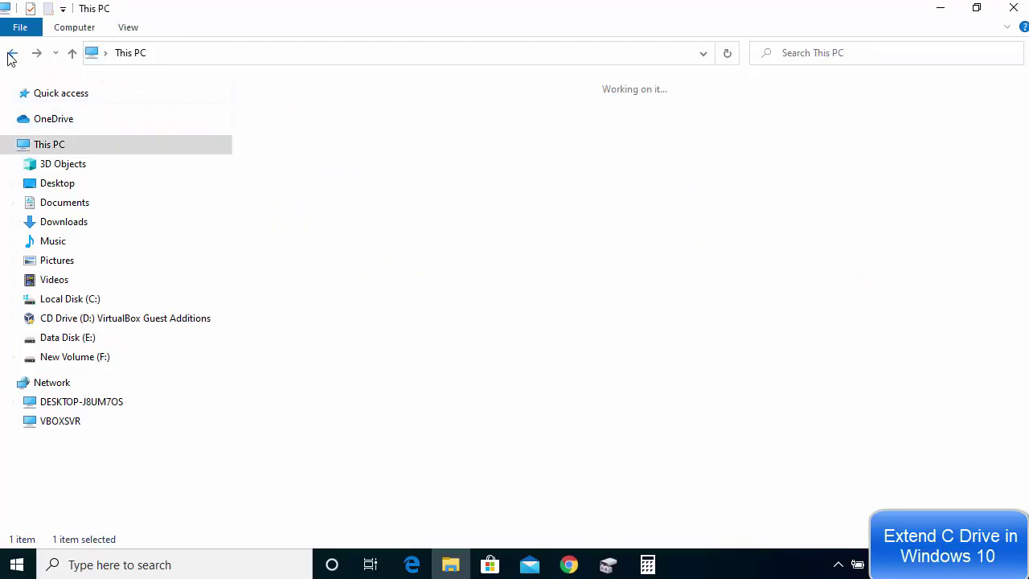
double_click(324, 331)
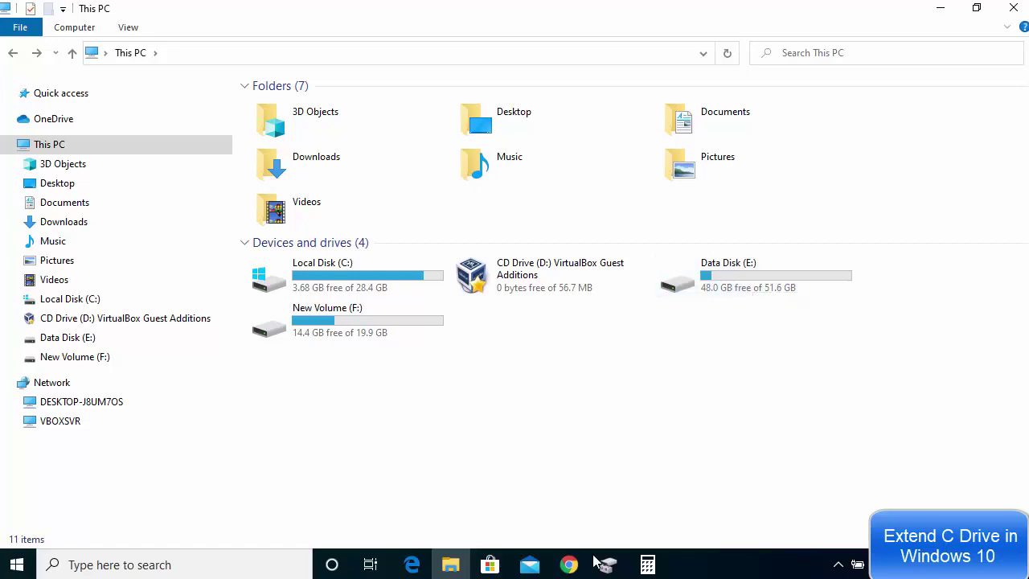
- Switch to Disk Management and check whether the Data Disk (E:) volume can be deleted
click(616, 564)
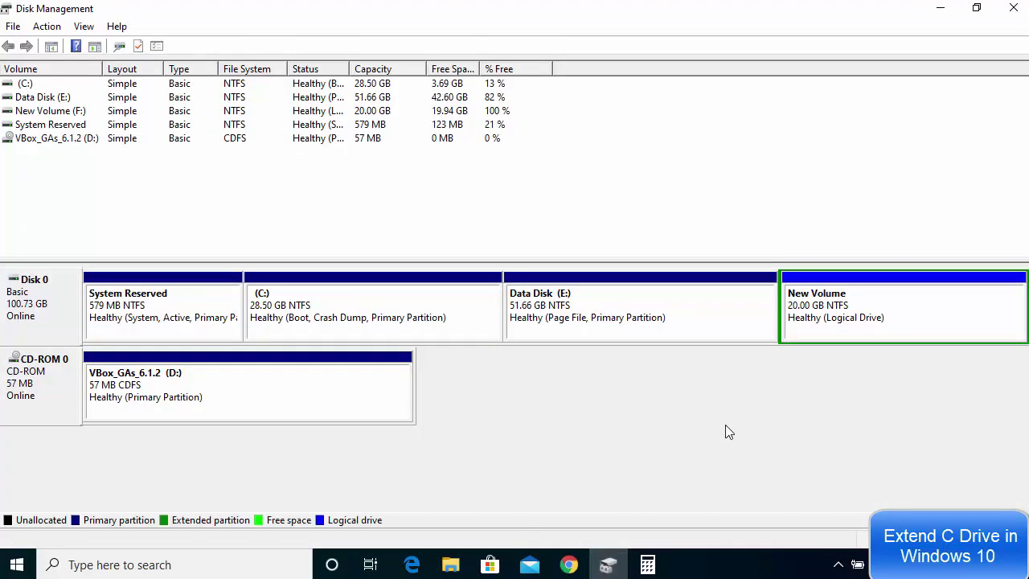
click(641, 306)
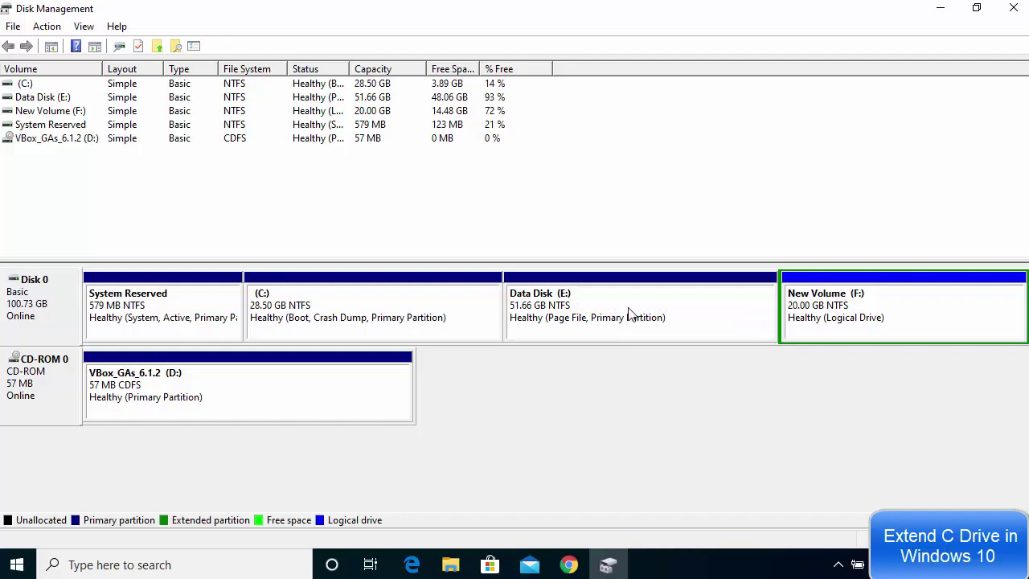
click(629, 312)
right_click(629, 309)
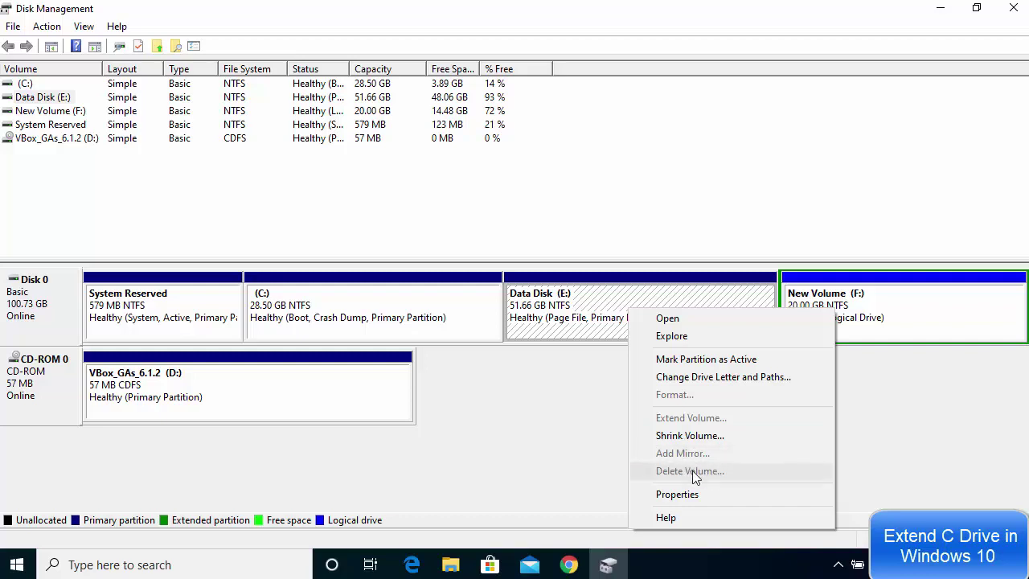
click(528, 495)
- Search Windows for Advanced System Settings and open the Virtual Memory settings from the advanced performance options
click(166, 562)
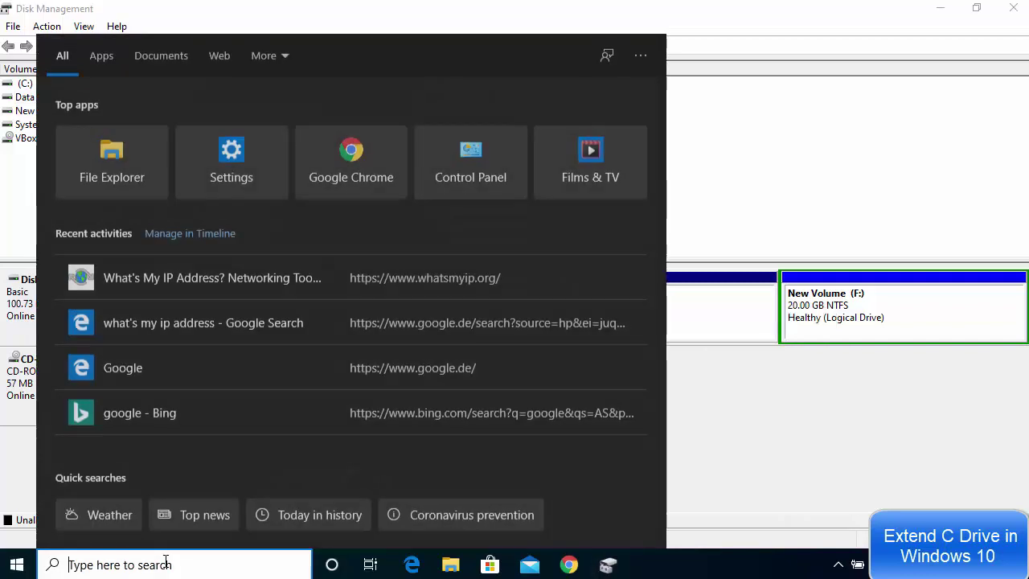
text(Advanced System Settings)
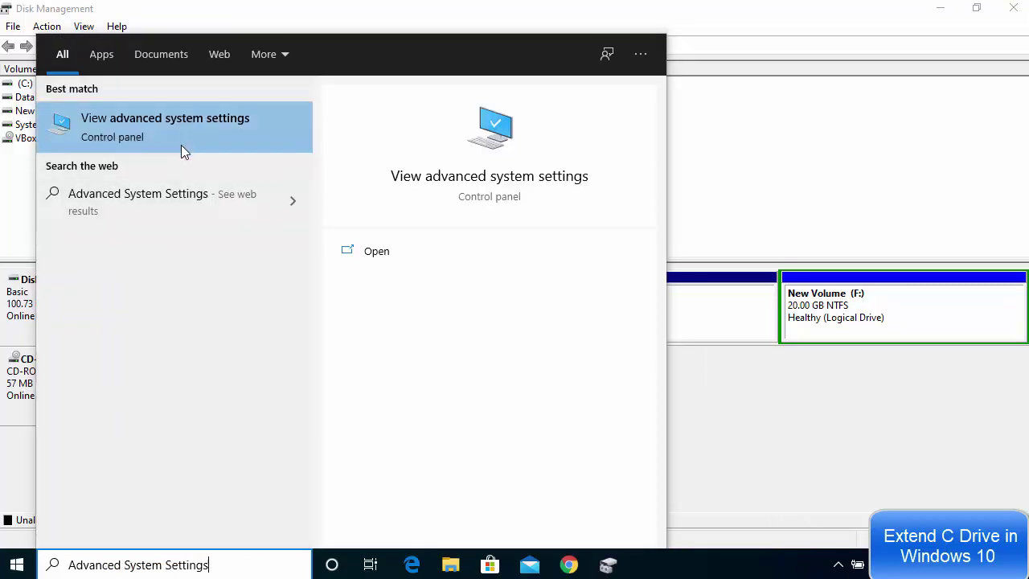
click(137, 124)
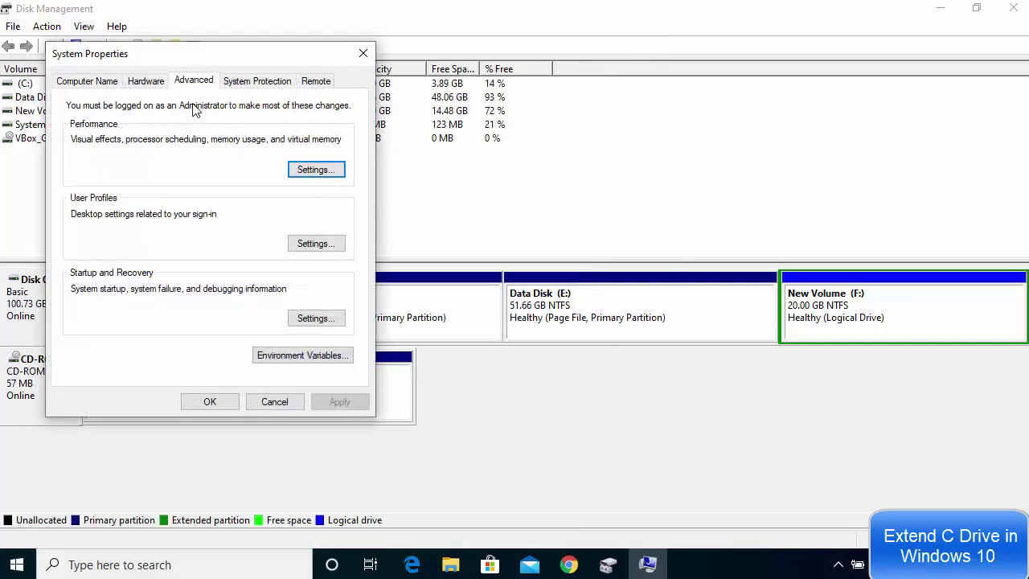
drag(203, 62, 550, 141)
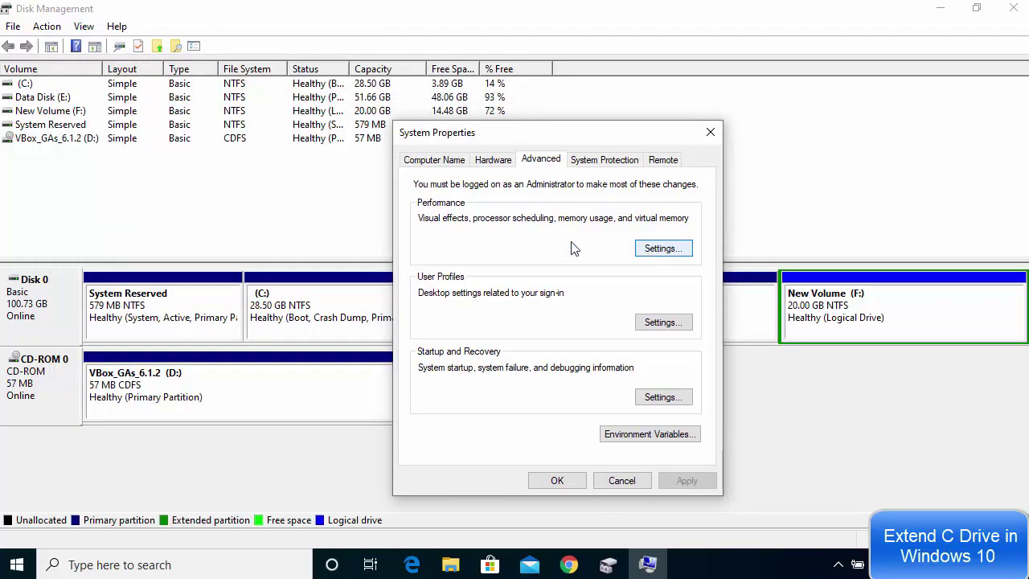
click(658, 251)
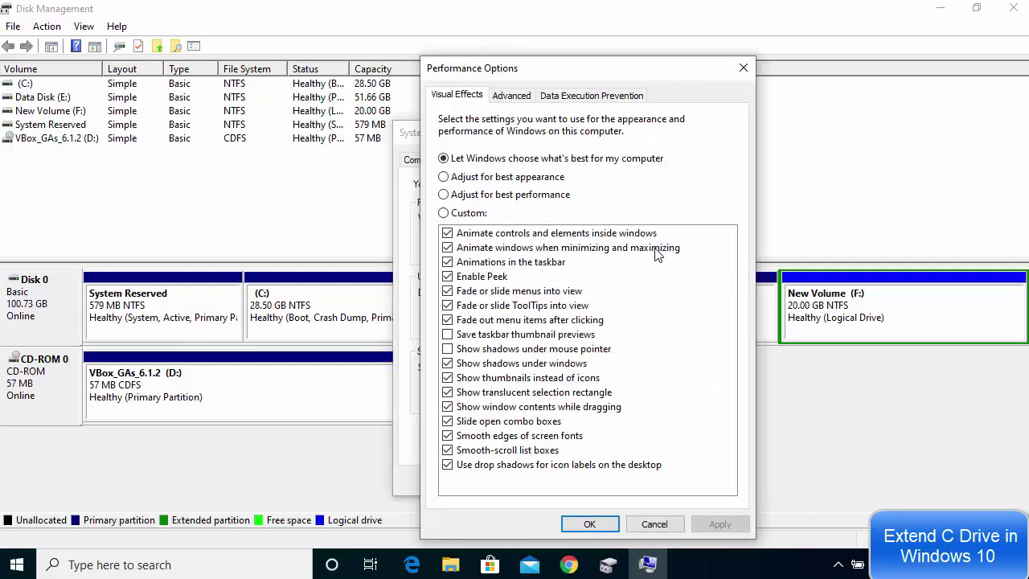
click(513, 97)
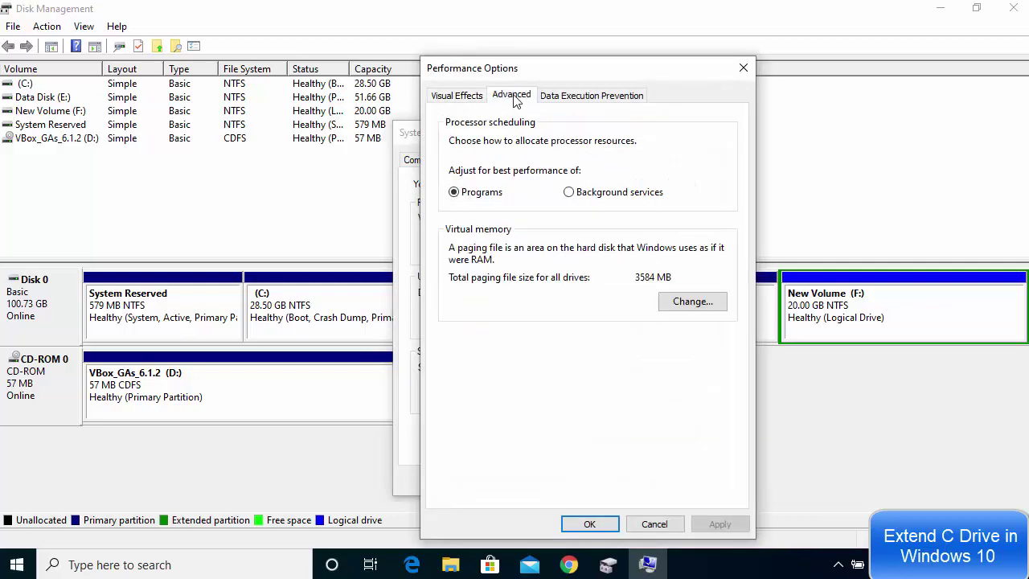
click(681, 310)
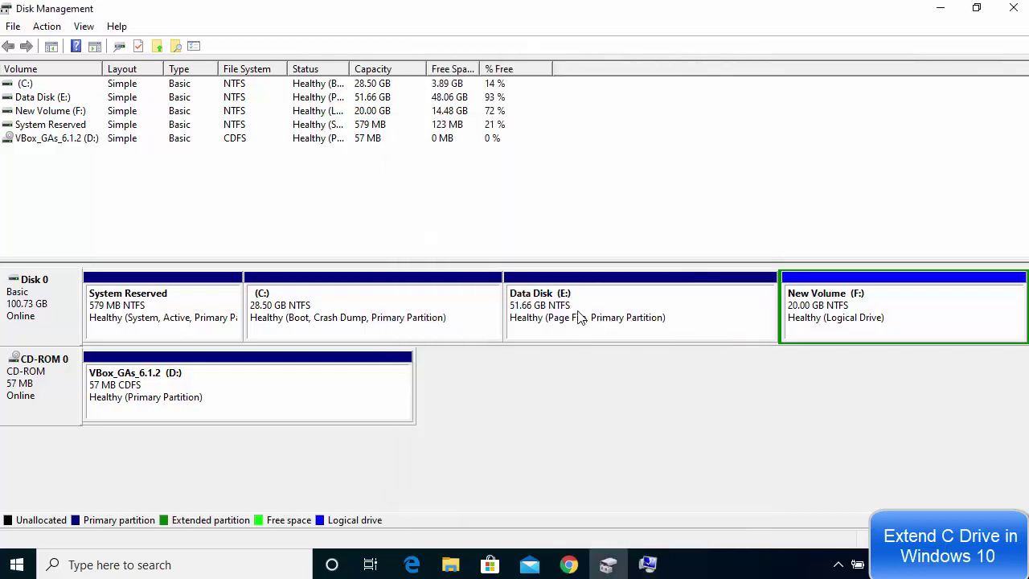
- Check the volume commands available for Data Disk (E:) in Disk Management and return to the Virtual Memory settings
right_click(584, 309)
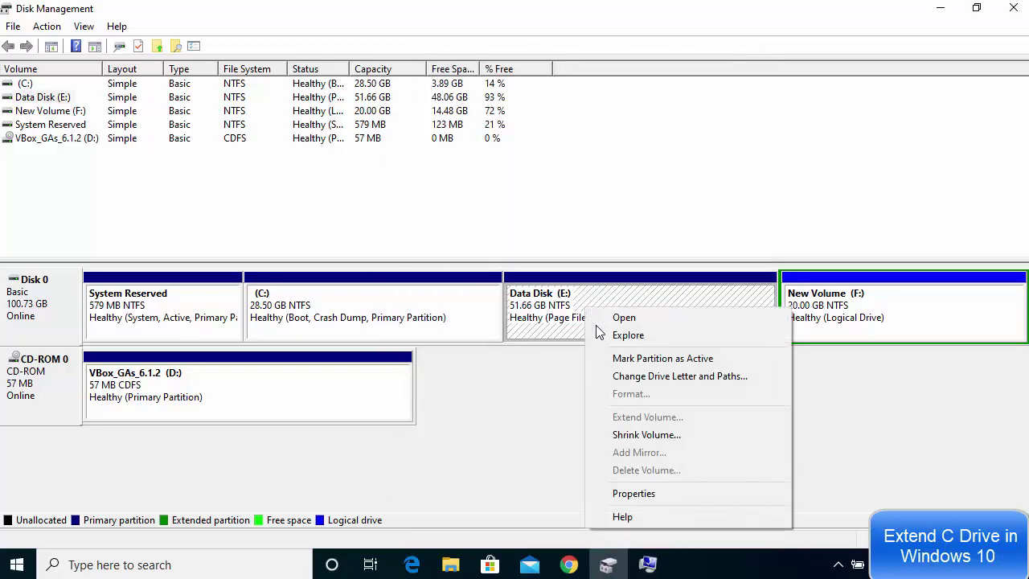
click(529, 376)
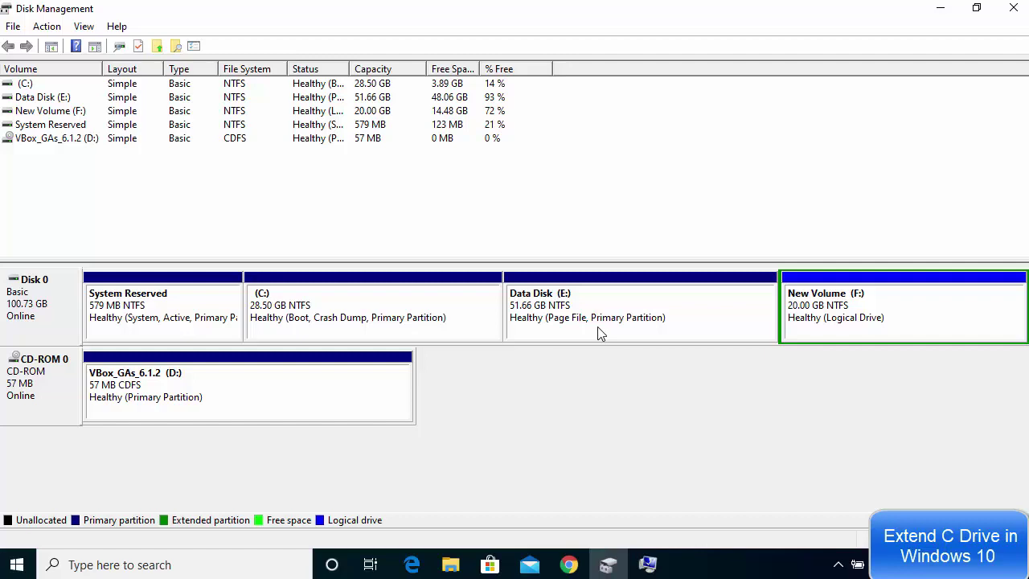
click(648, 565)
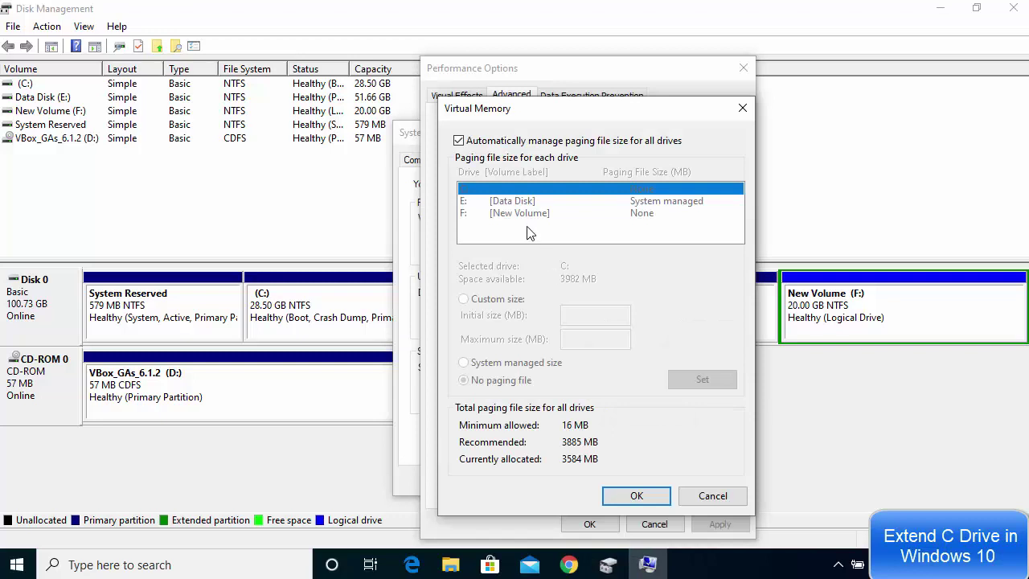
- Turn off automatic paging file management for all drives and set Data Disk (E:) to No paging file
click(459, 141)
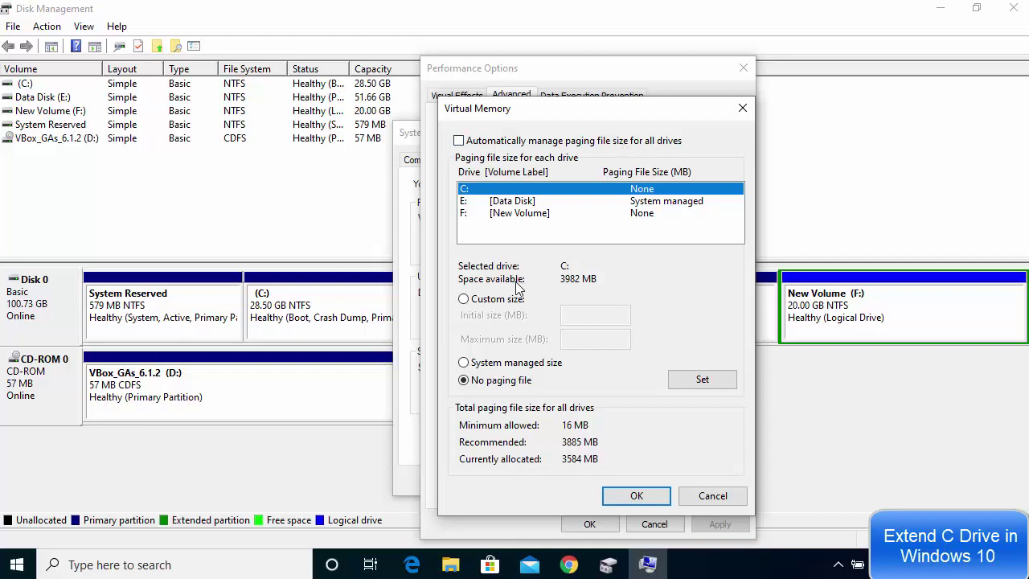
click(507, 203)
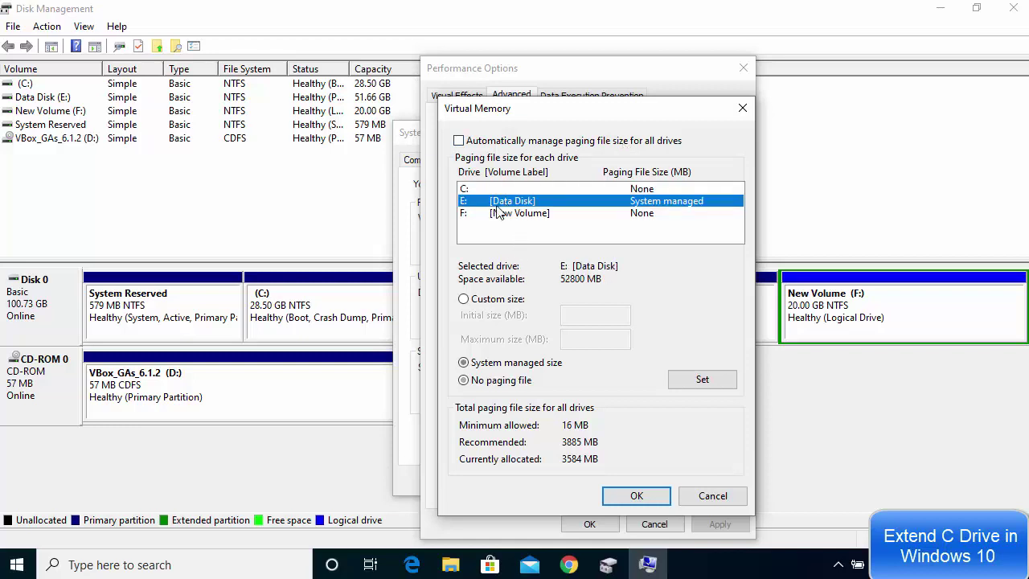
click(464, 381)
click(692, 385)
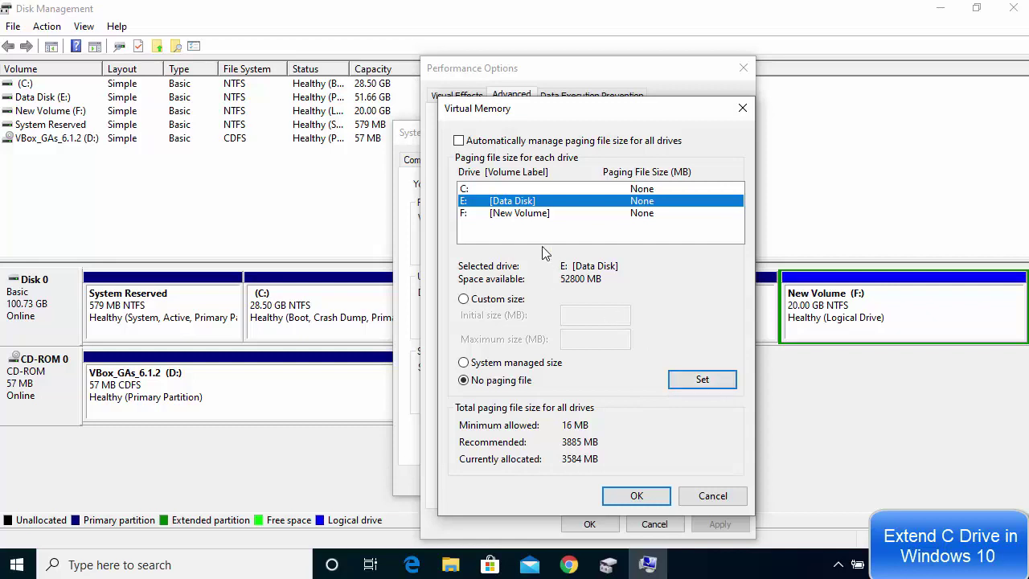
- Set drive C: to a system managed paging file size and accept the virtual memory, performance and system property changes
click(486, 191)
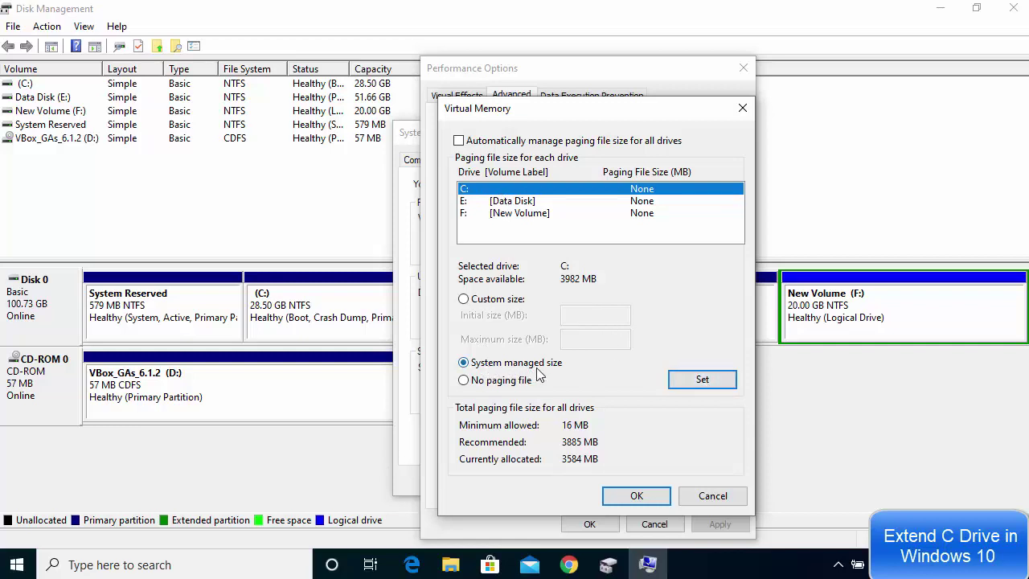
click(687, 385)
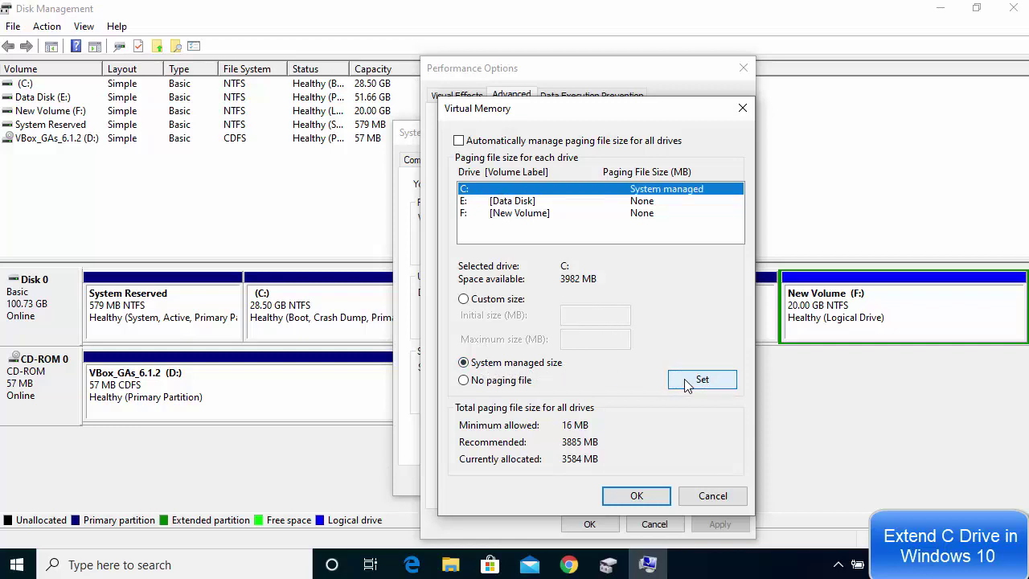
click(511, 201)
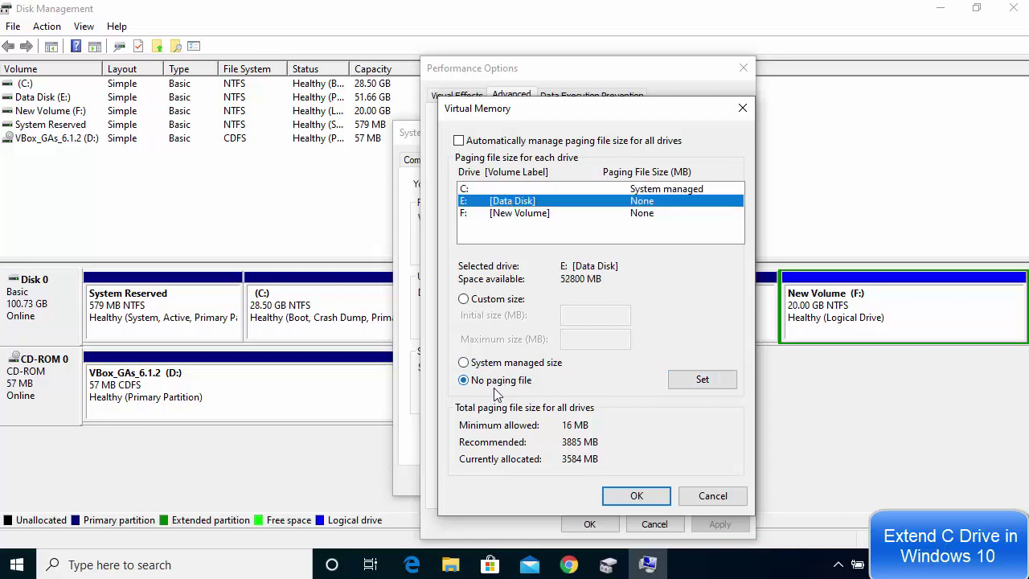
click(491, 191)
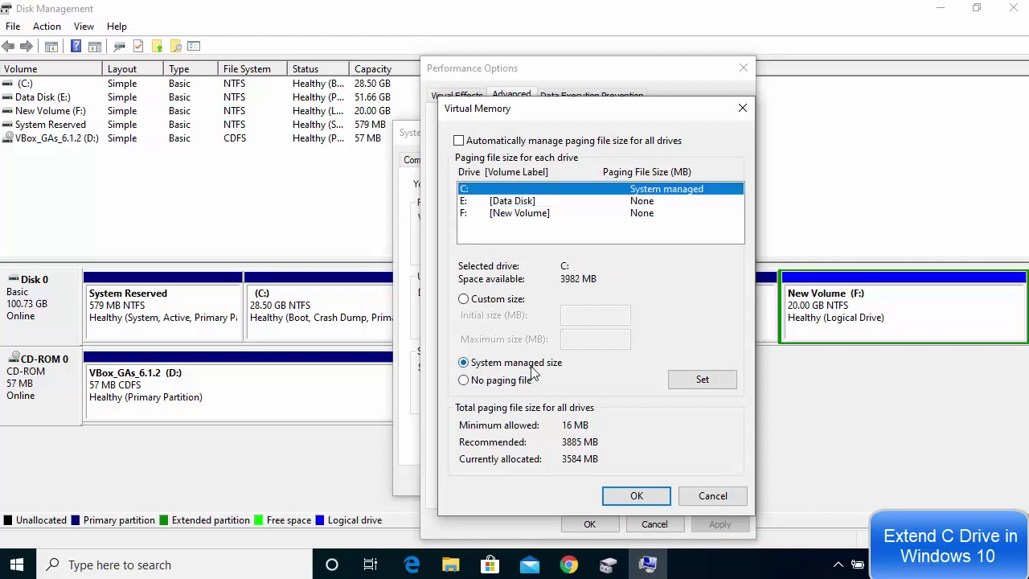
click(644, 493)
click(591, 523)
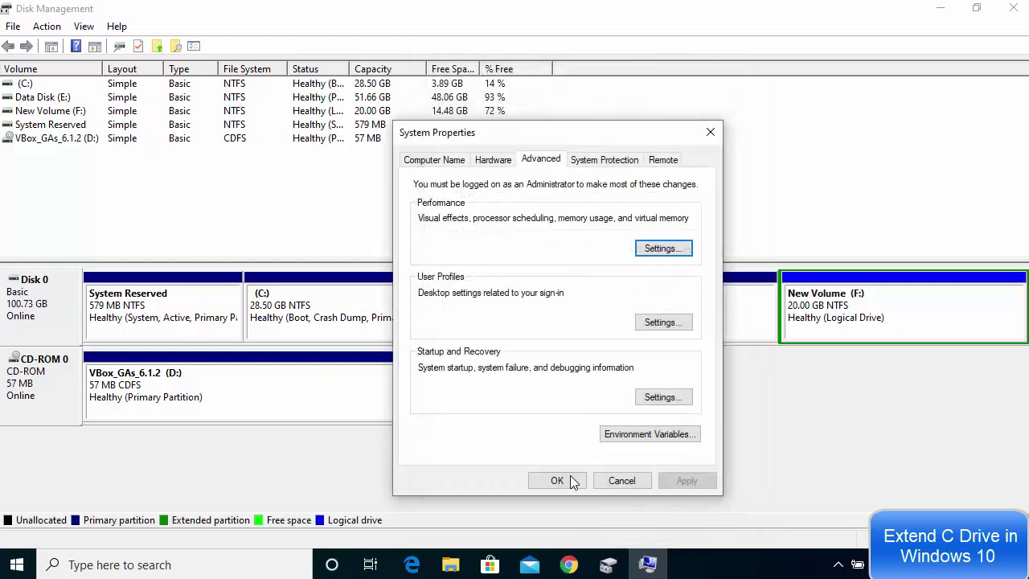
click(557, 481)
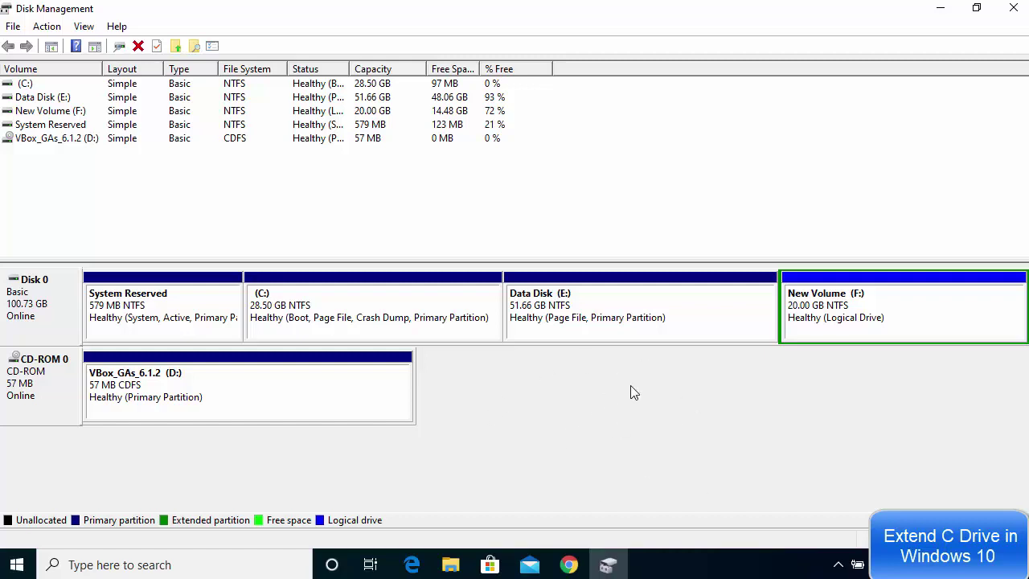
- Close Disk Management and restart Windows
click(1014, 18)
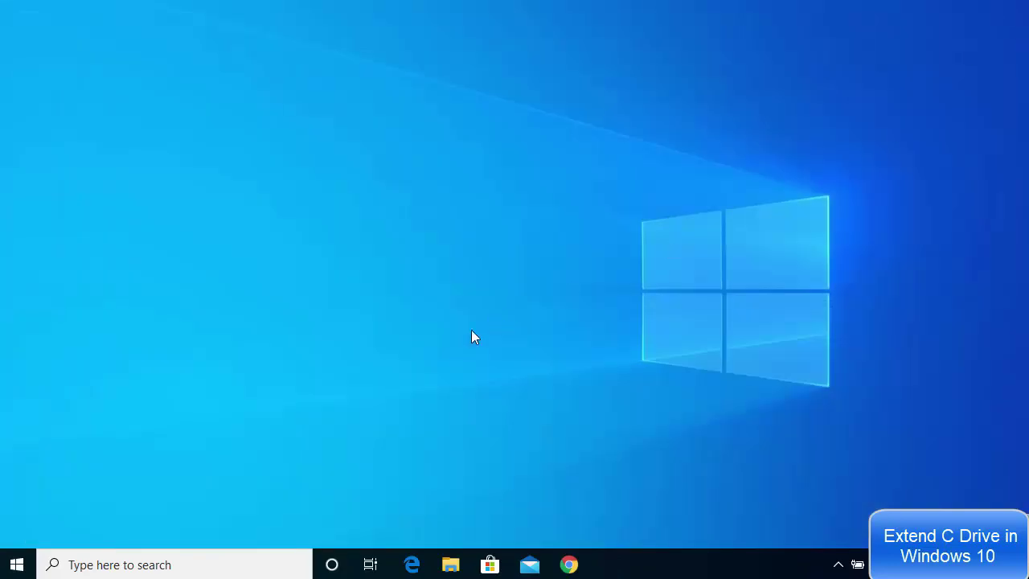
click(17, 564)
click(18, 528)
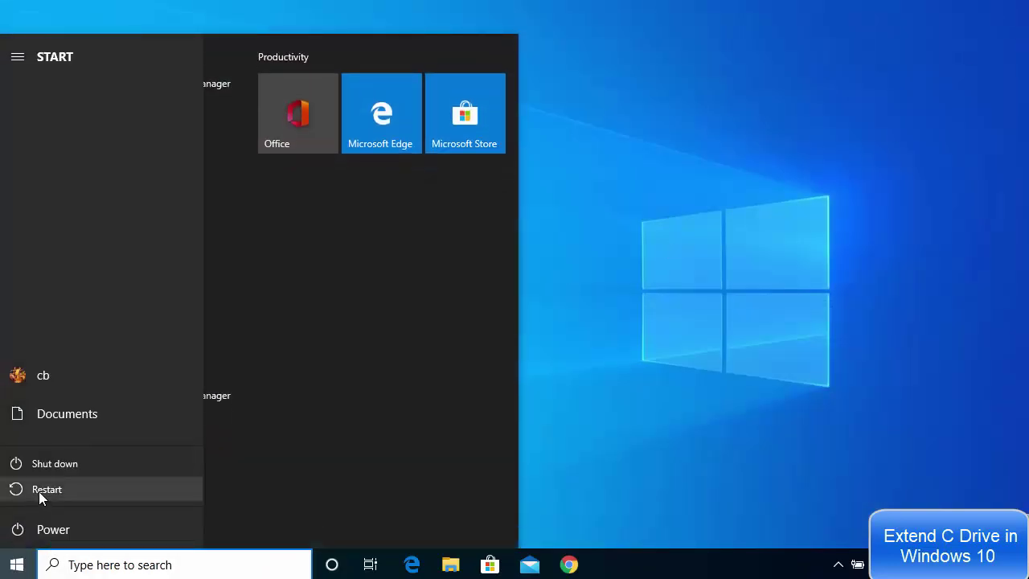
click(39, 491)
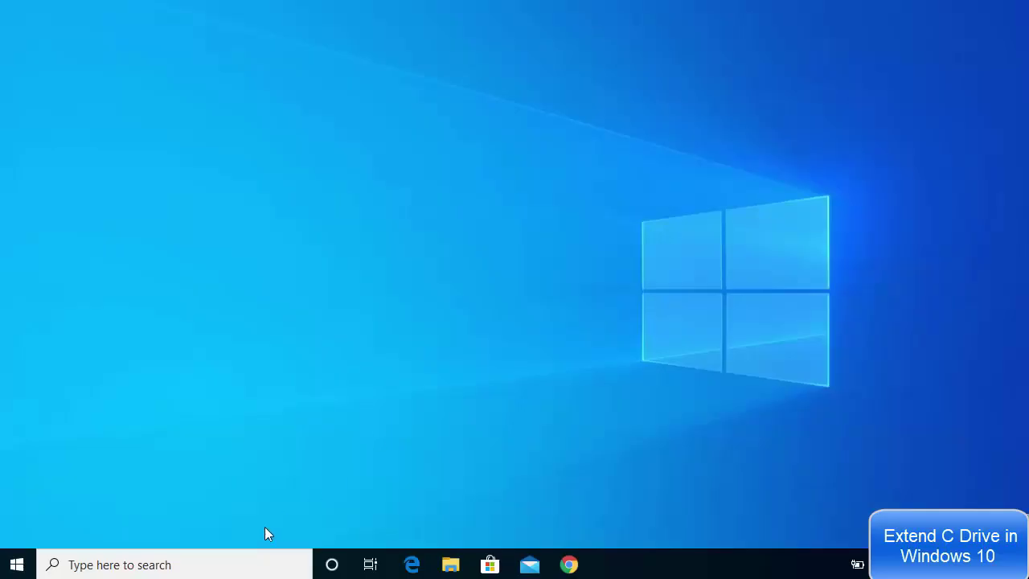
- Search Windows for "disk ma", open the hard disk partitions tool and maximize its window
click(209, 565)
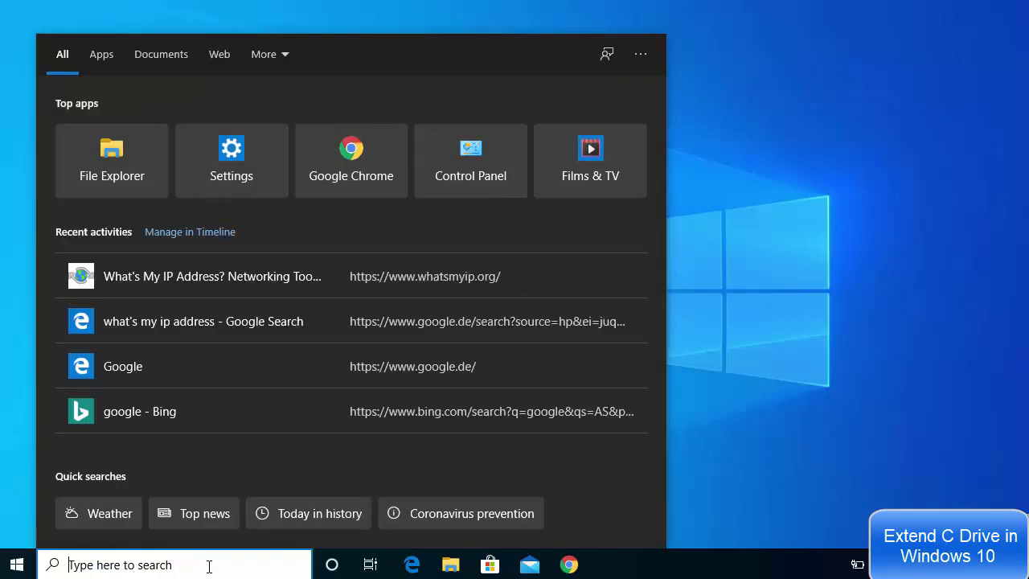
text(disk ma)
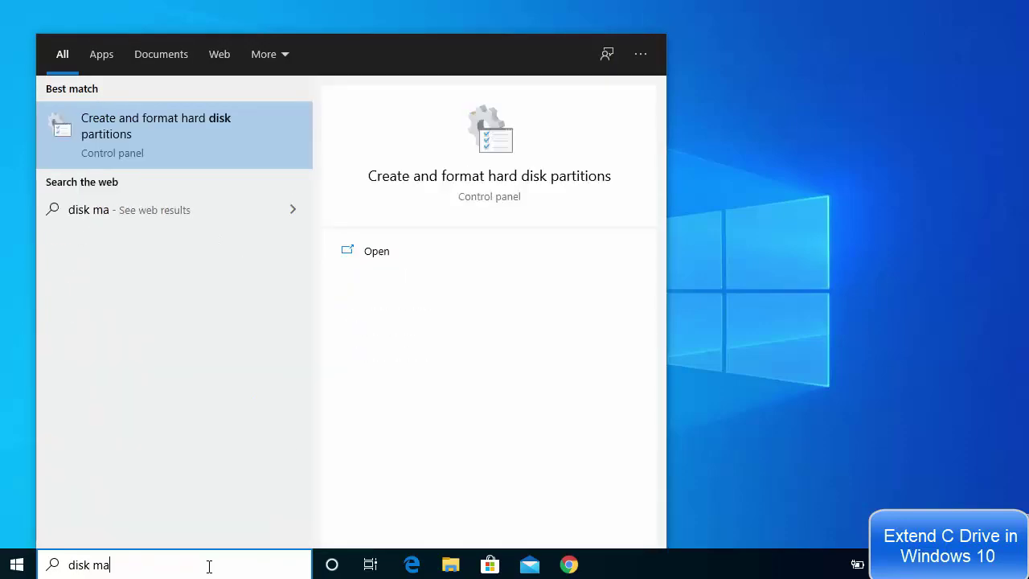
click(125, 130)
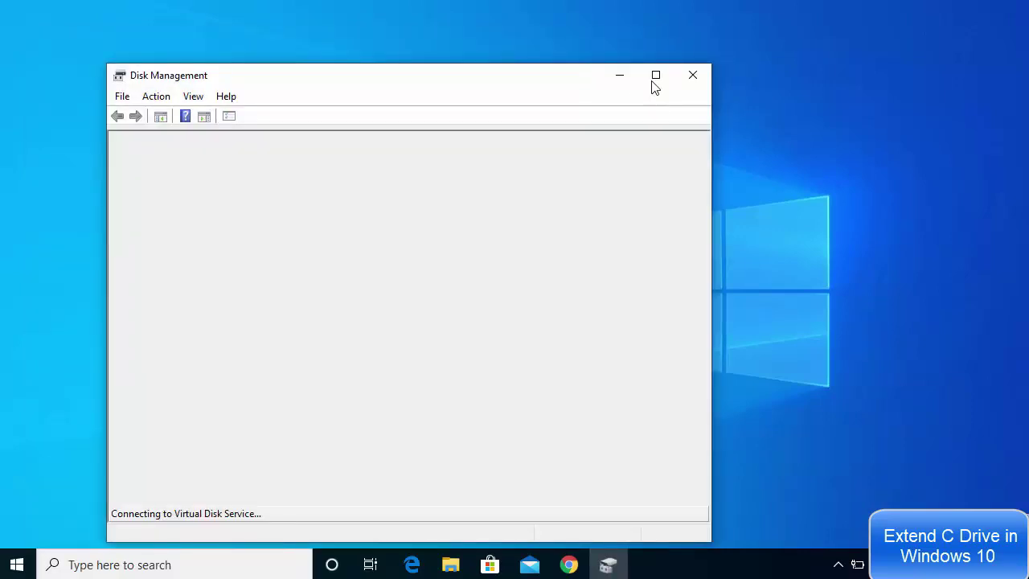
click(655, 74)
click(612, 399)
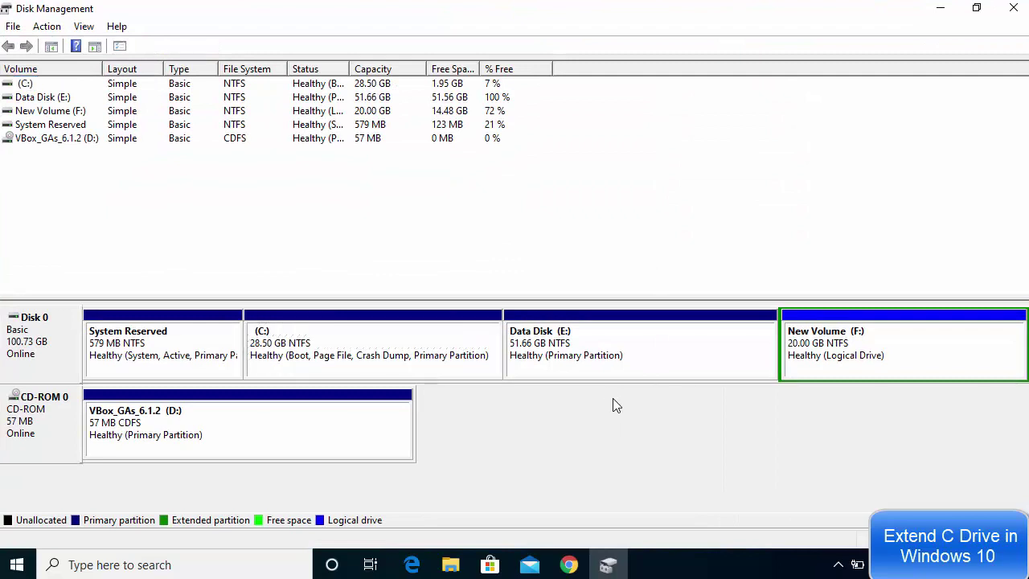
- Delete the Data Disk (E:) volume on Disk 0 and accept the erasure of all its data
click(607, 357)
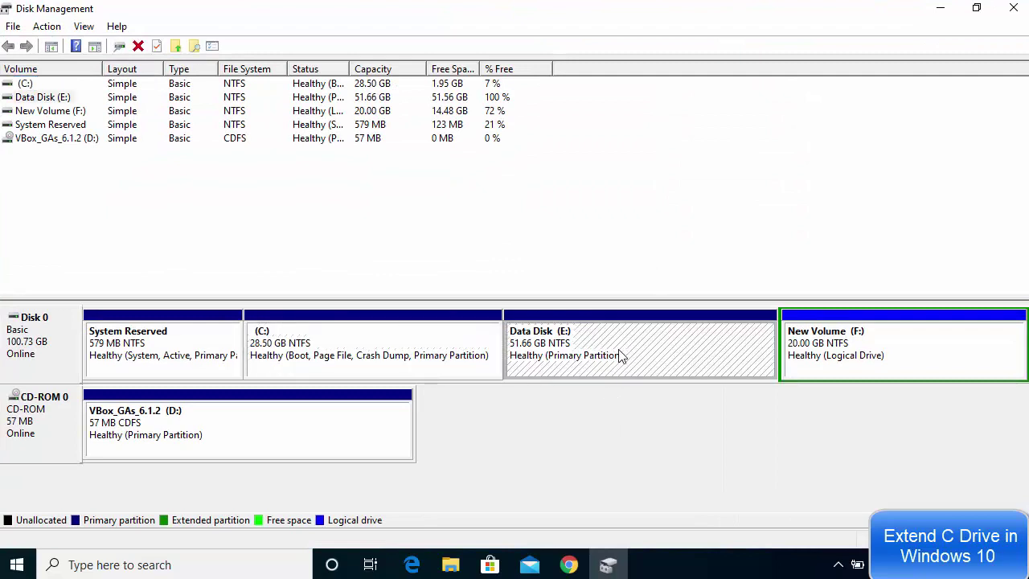
right_click(618, 354)
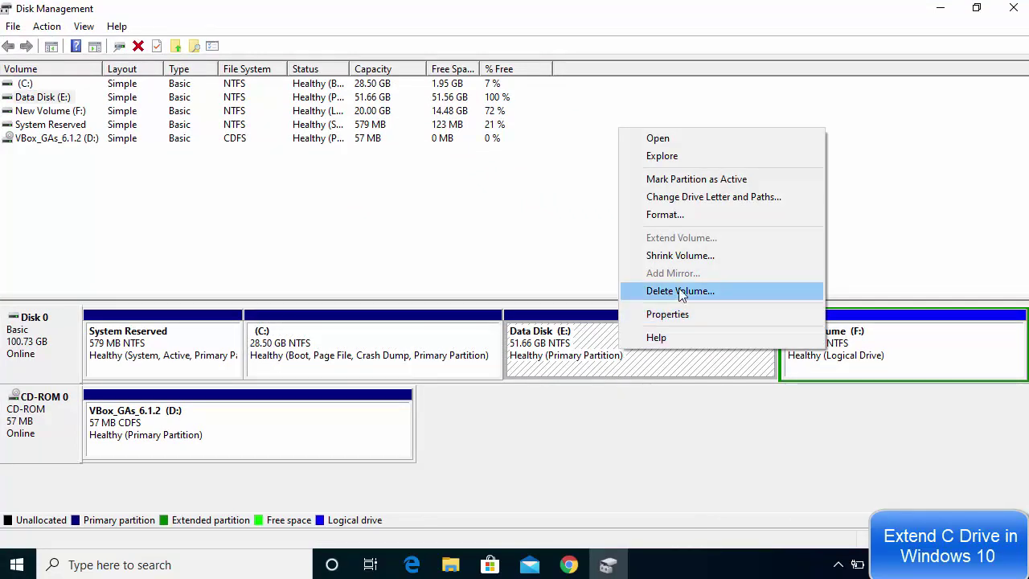
click(671, 384)
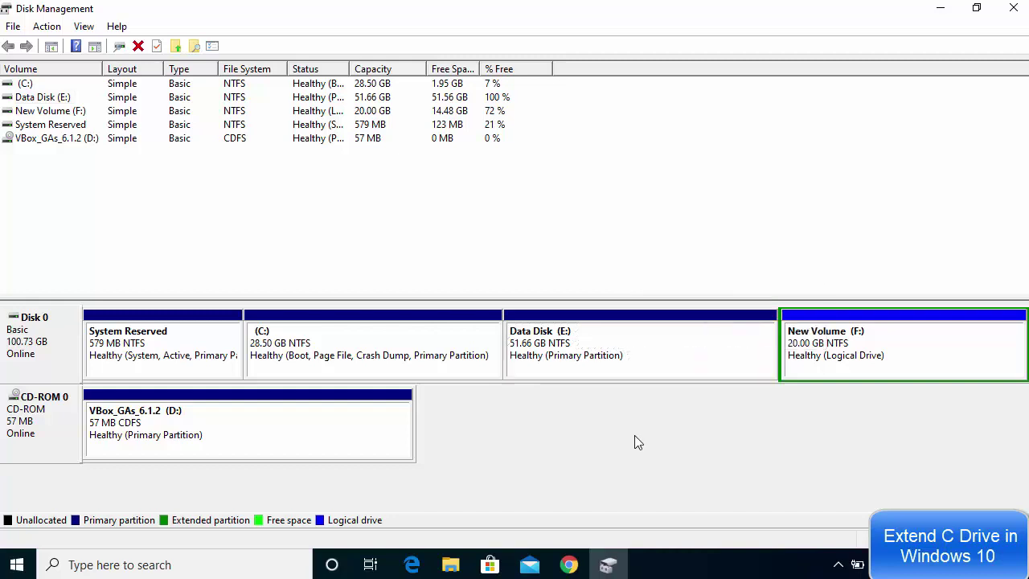
right_click(620, 351)
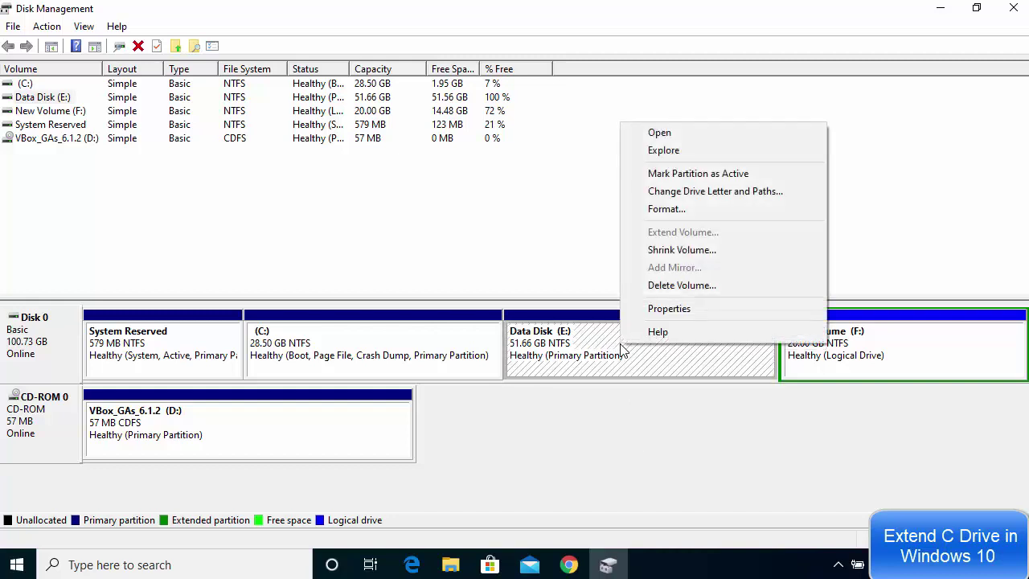
click(669, 284)
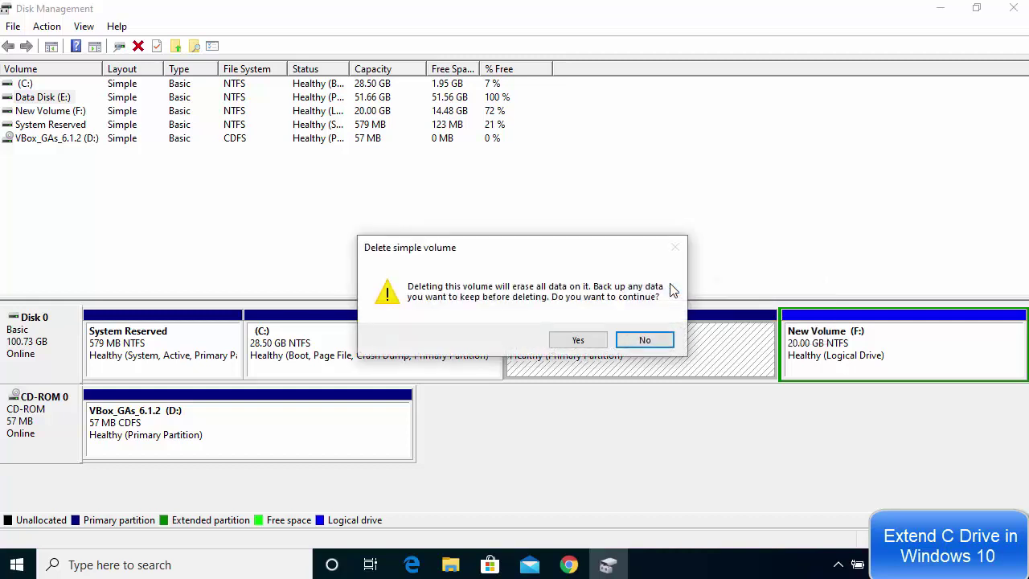
click(577, 341)
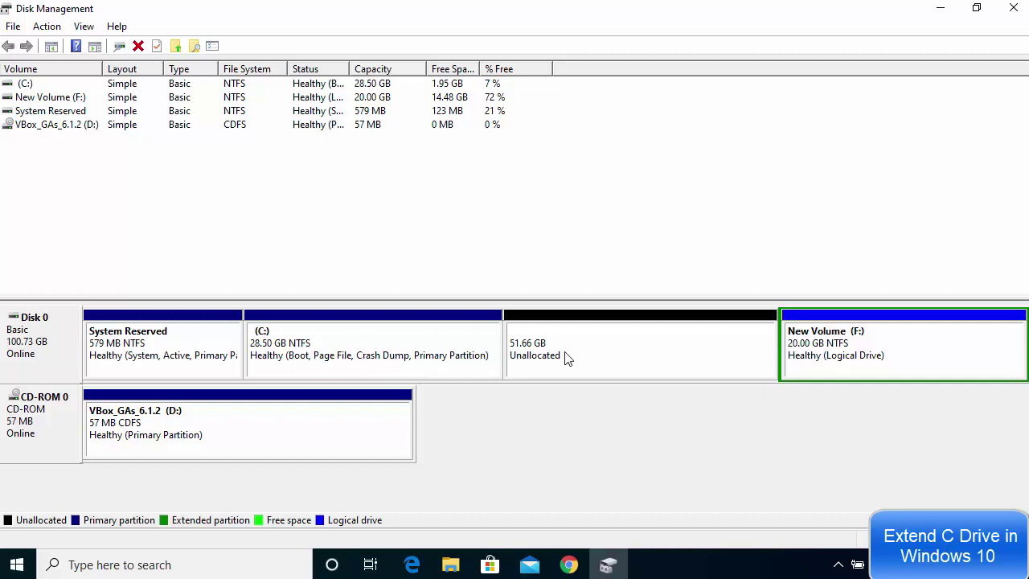
- Extend the C: volume with the full 52898 MB of adjacent unallocated space on Disk 0 and finish the wizard
click(317, 354)
right_click(365, 346)
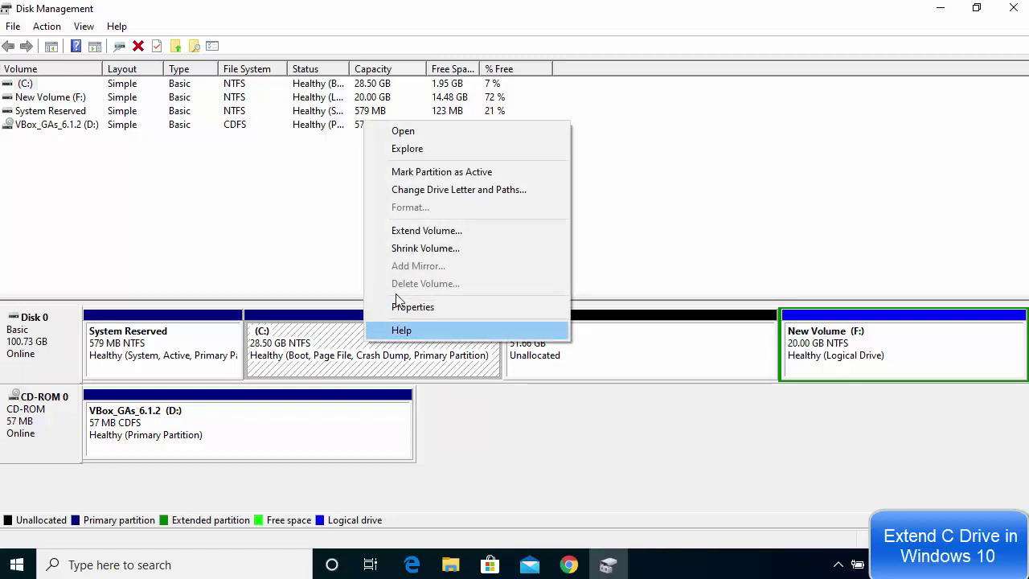
click(416, 233)
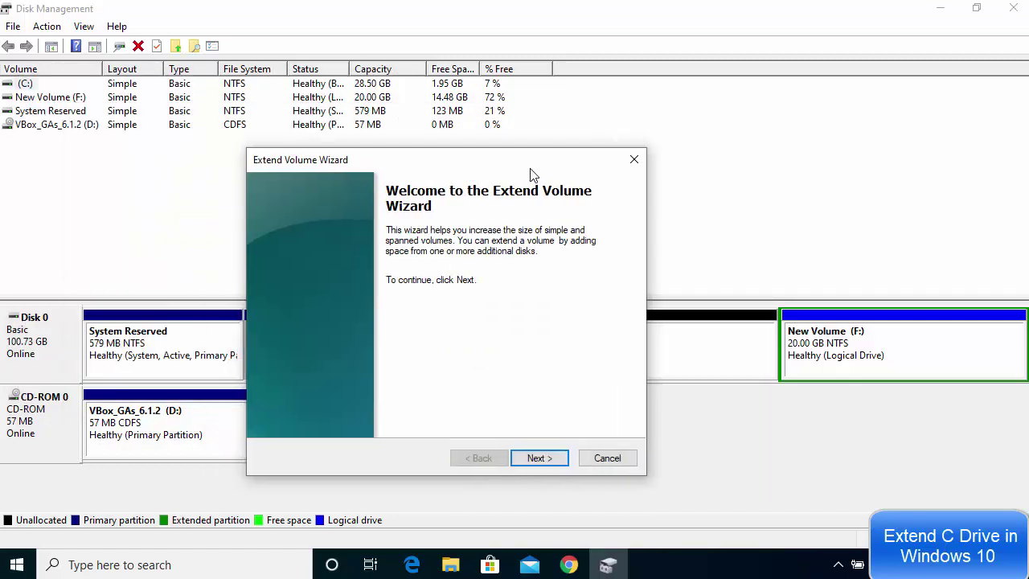
click(582, 454)
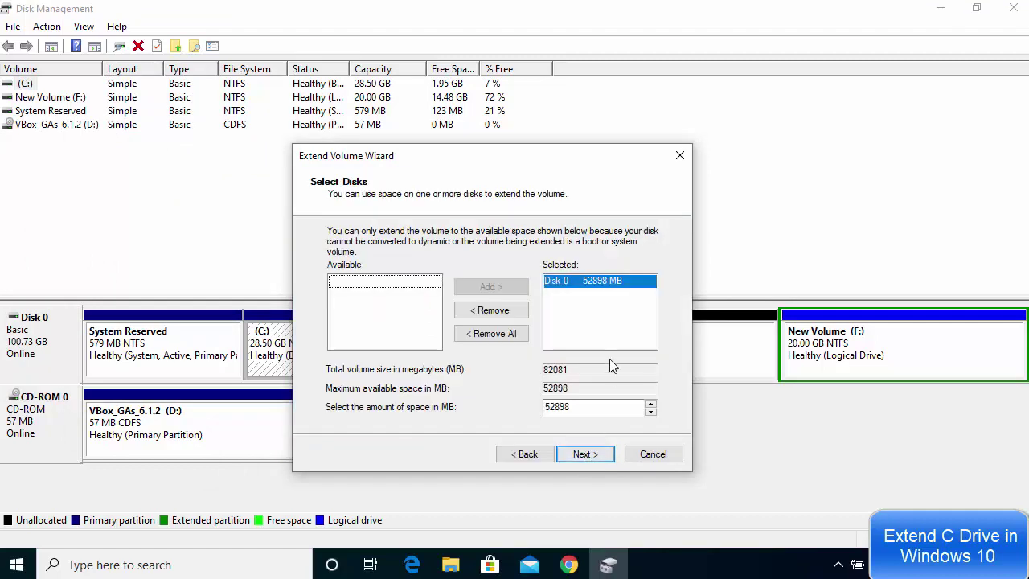
click(575, 456)
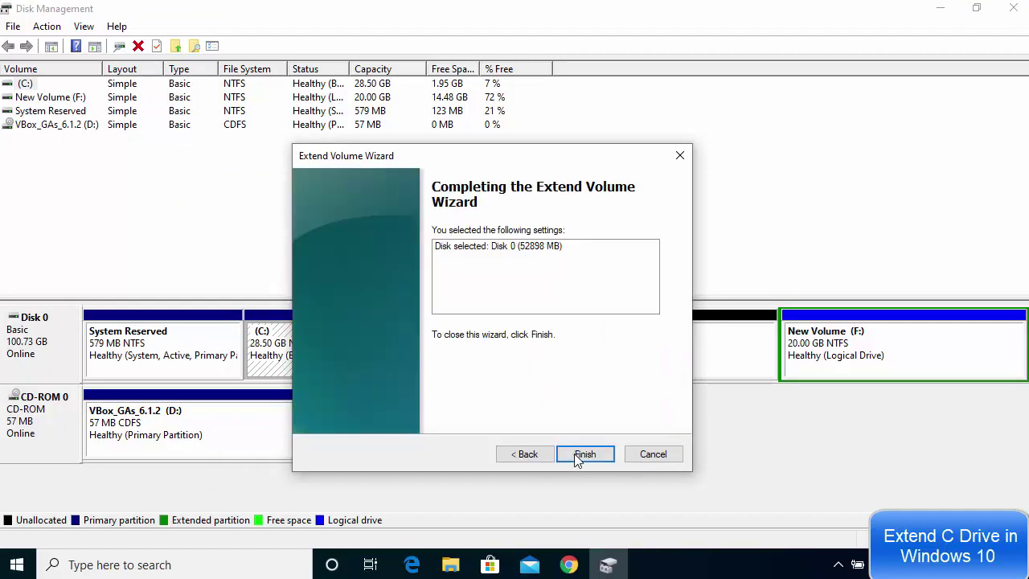
click(583, 455)
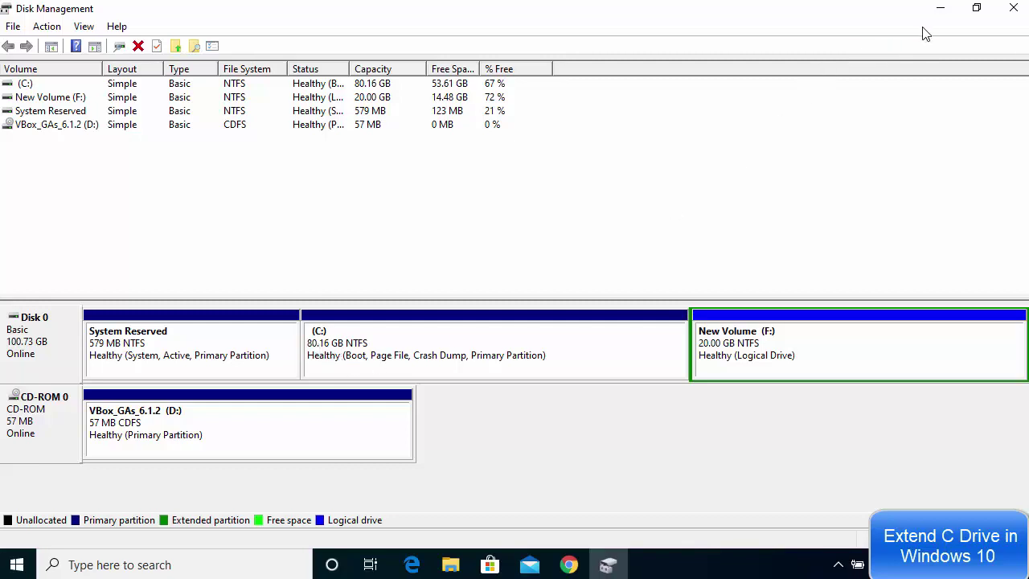
- Minimize Disk Management, switch to File Explorer and show This PC to check the capacity of drive C:
click(936, 11)
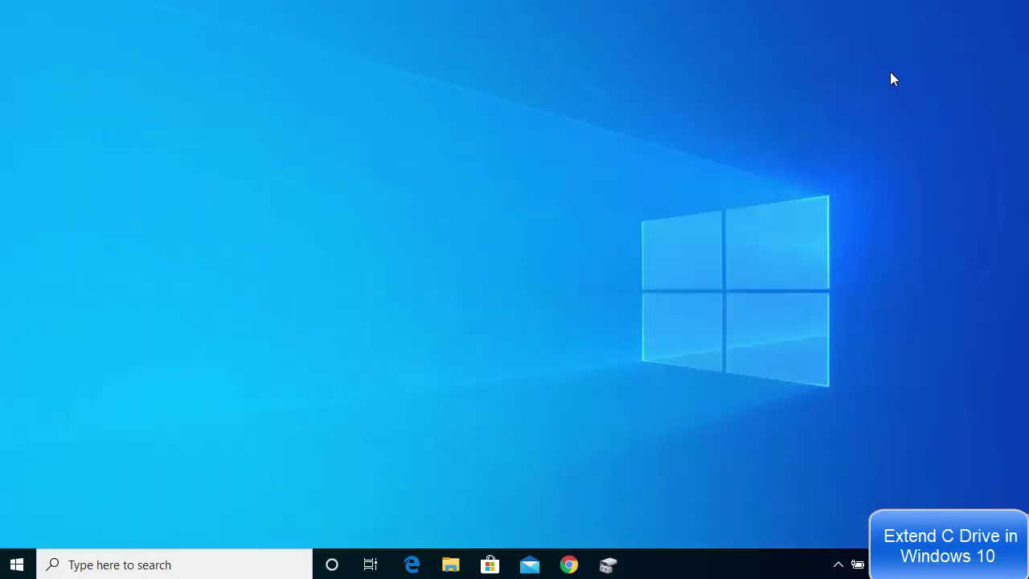
click(452, 562)
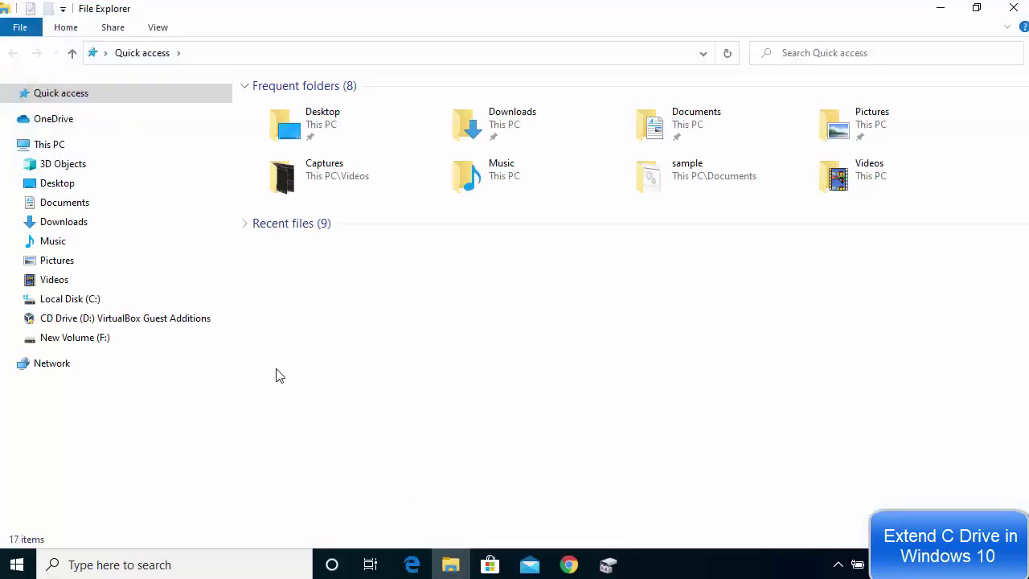
click(73, 148)
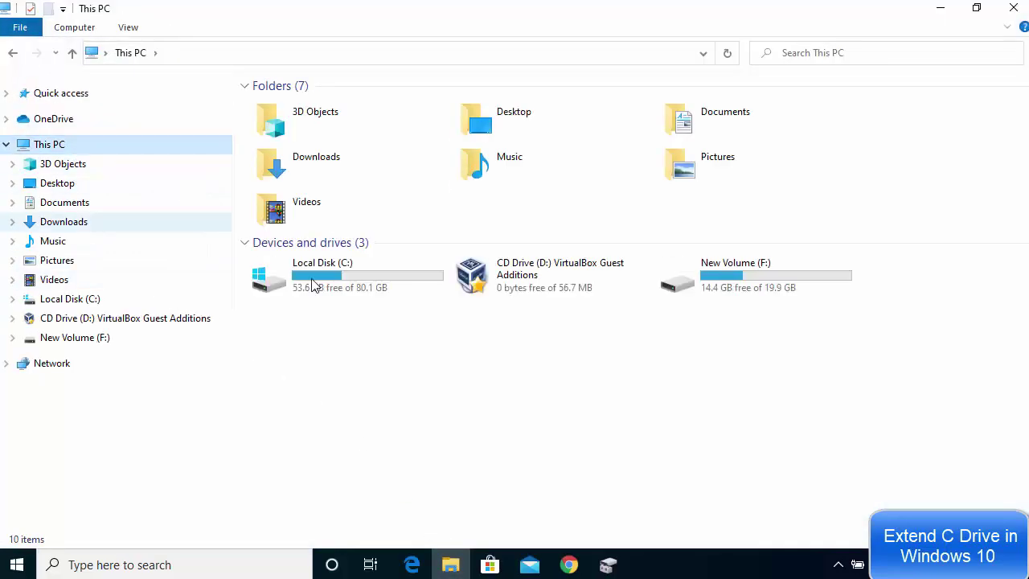